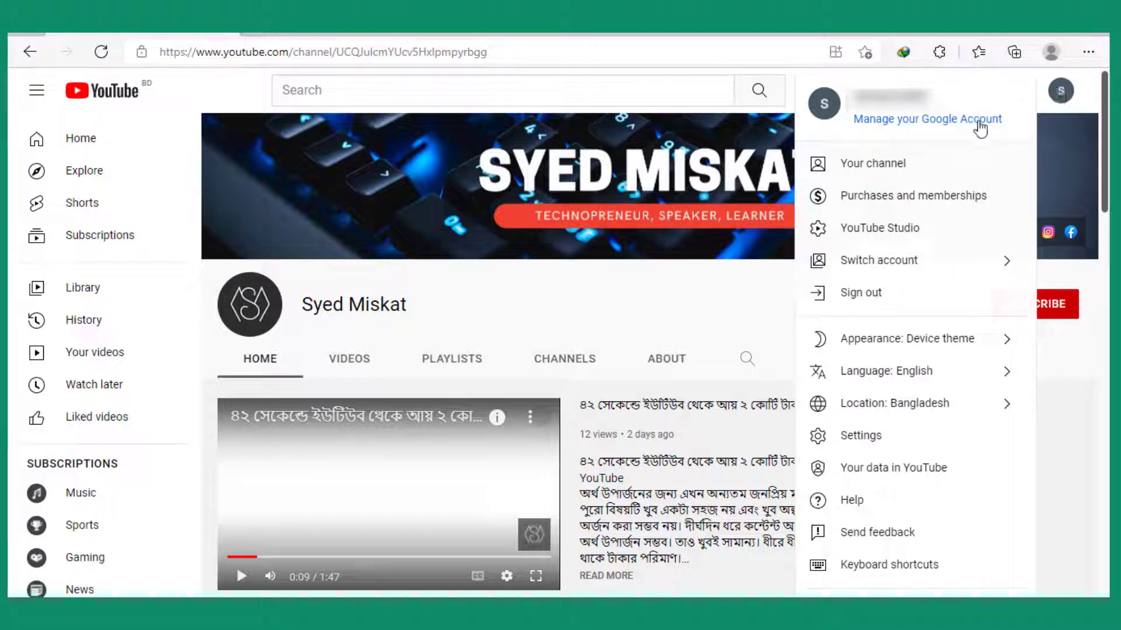
Open the YouTube account management page from the advanced channel settings in YouTube Studio, and go to adding or managing channels.
click(753, 295)
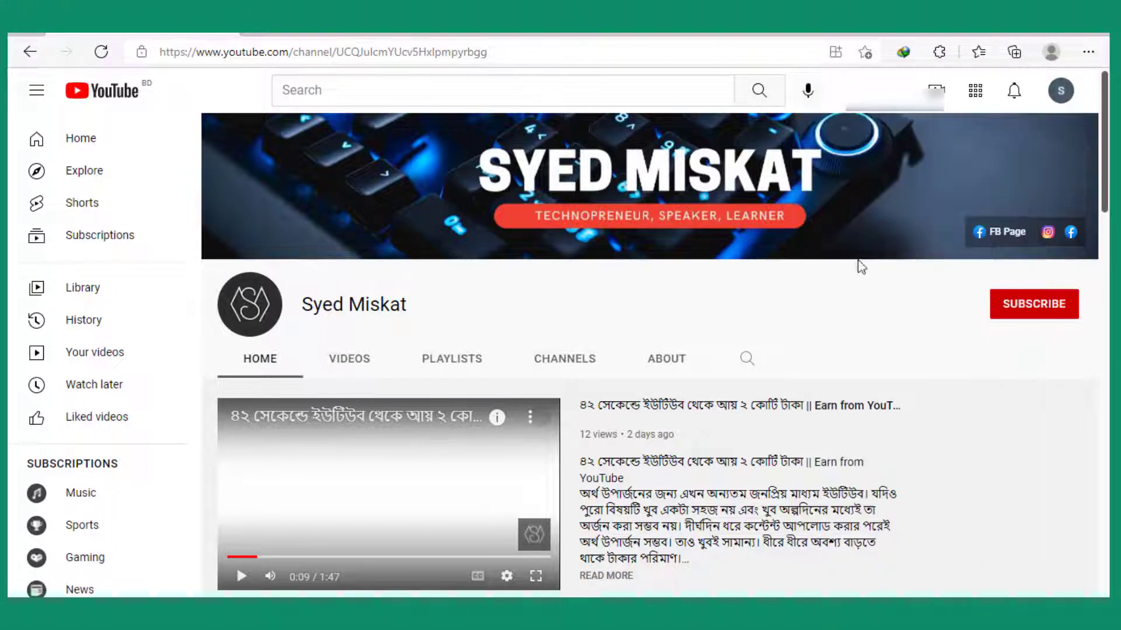
click(1061, 91)
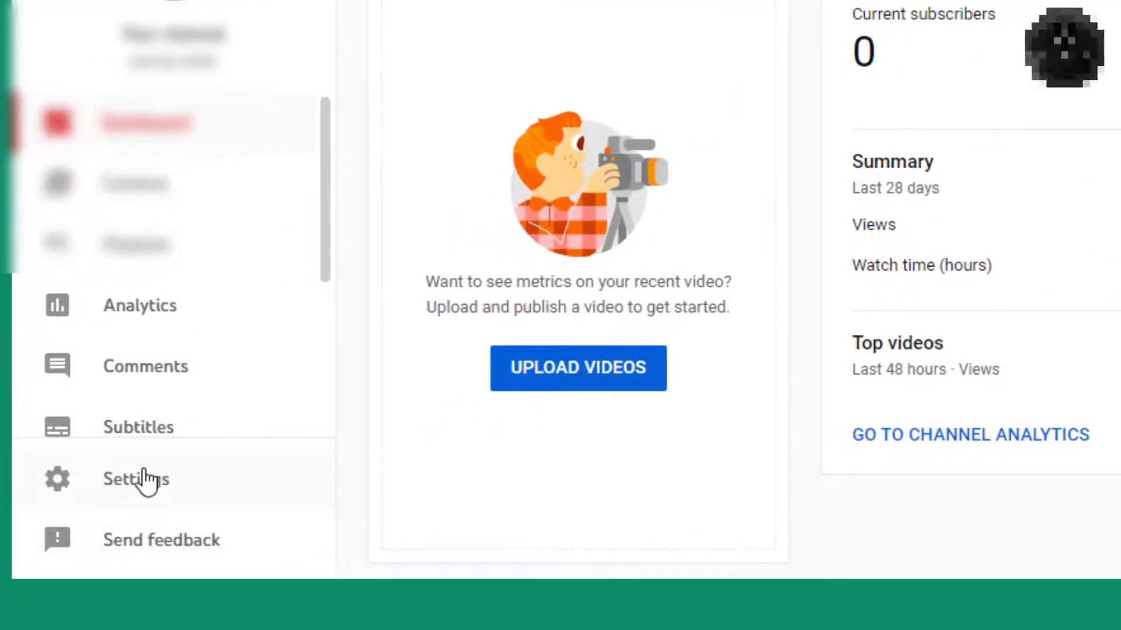
click(145, 480)
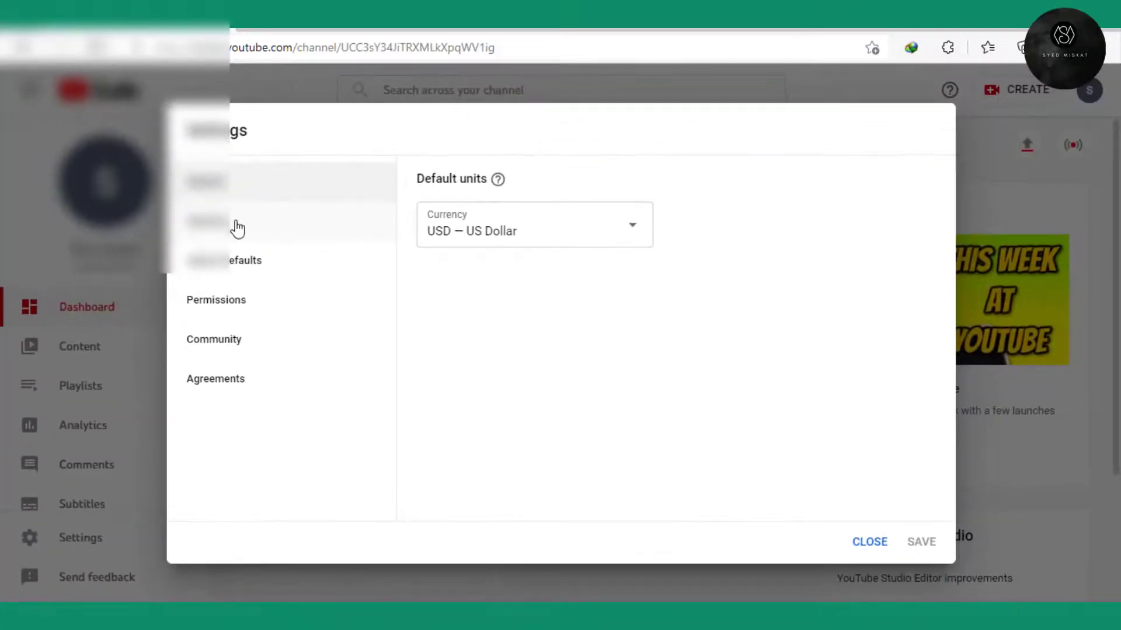
click(238, 229)
click(569, 193)
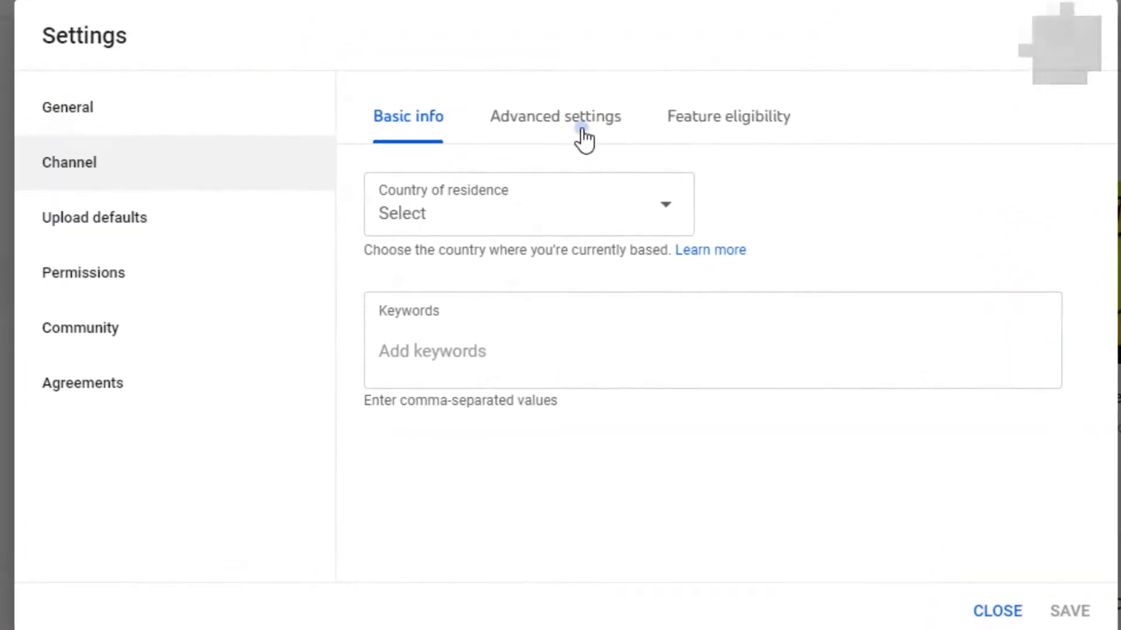
scroll(498, 495, down, 10)
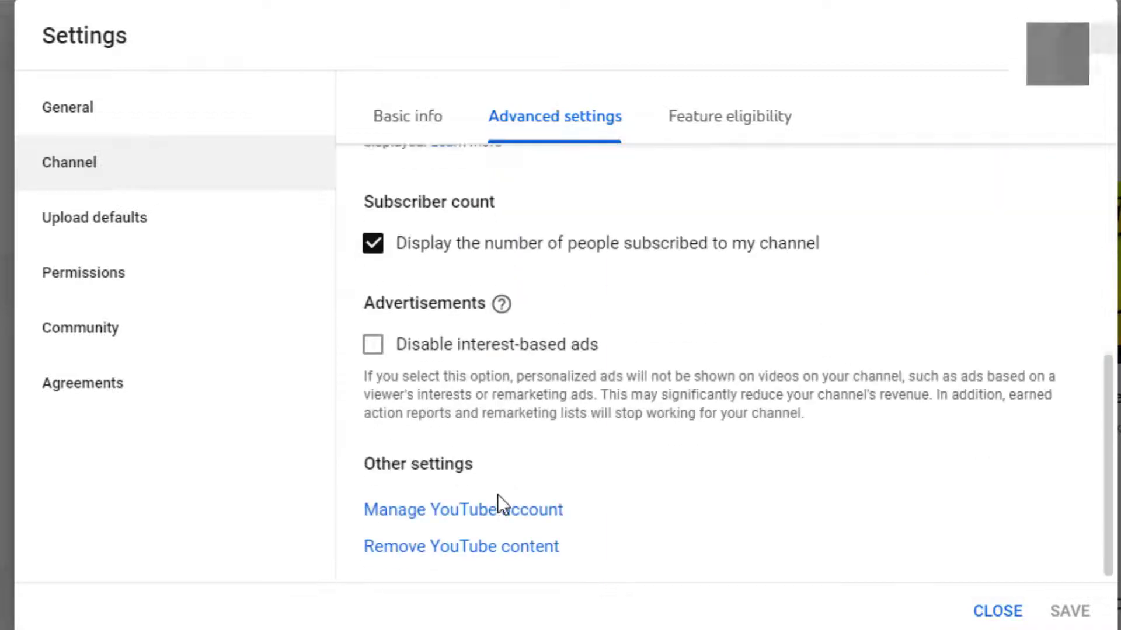
click(485, 508)
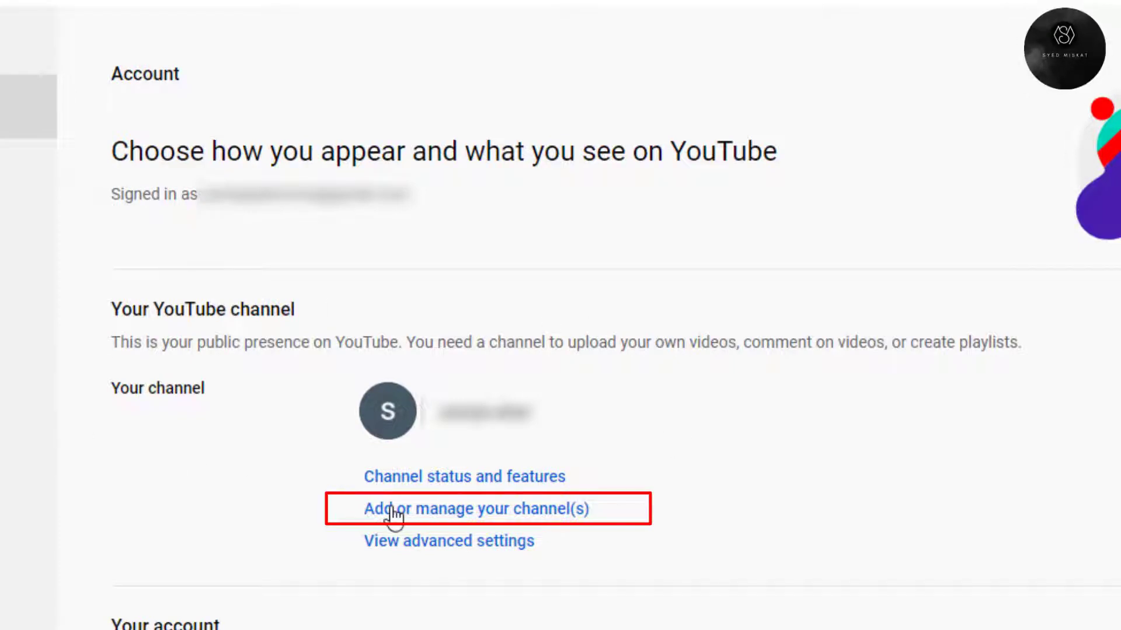
click(519, 516)
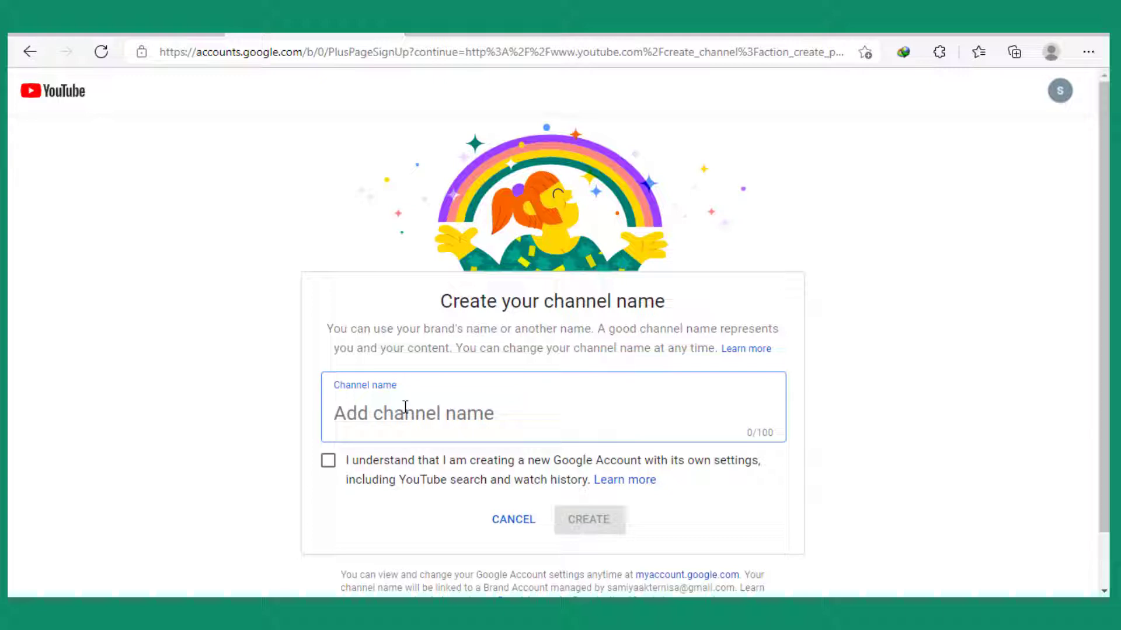
Name the new channel Sports News, accept the new Google Account acknowledgement, and create the channel.
text(S)
key(BackSpace)
text(Sprot)
key(BackSpace)
key(BackSpace)
text(orts )
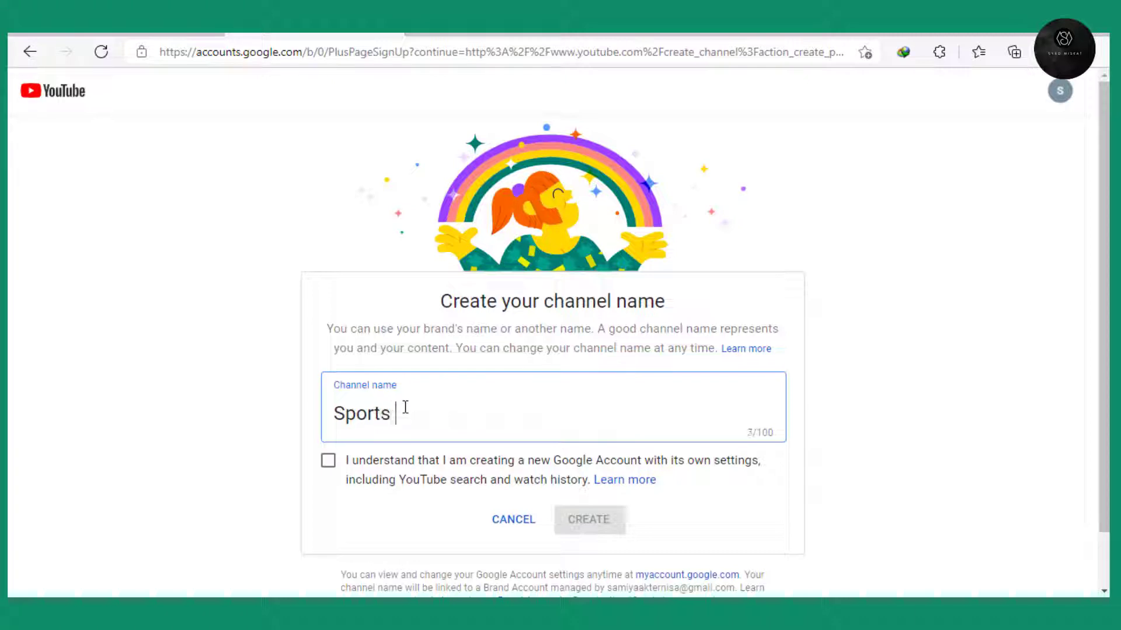
text(N)
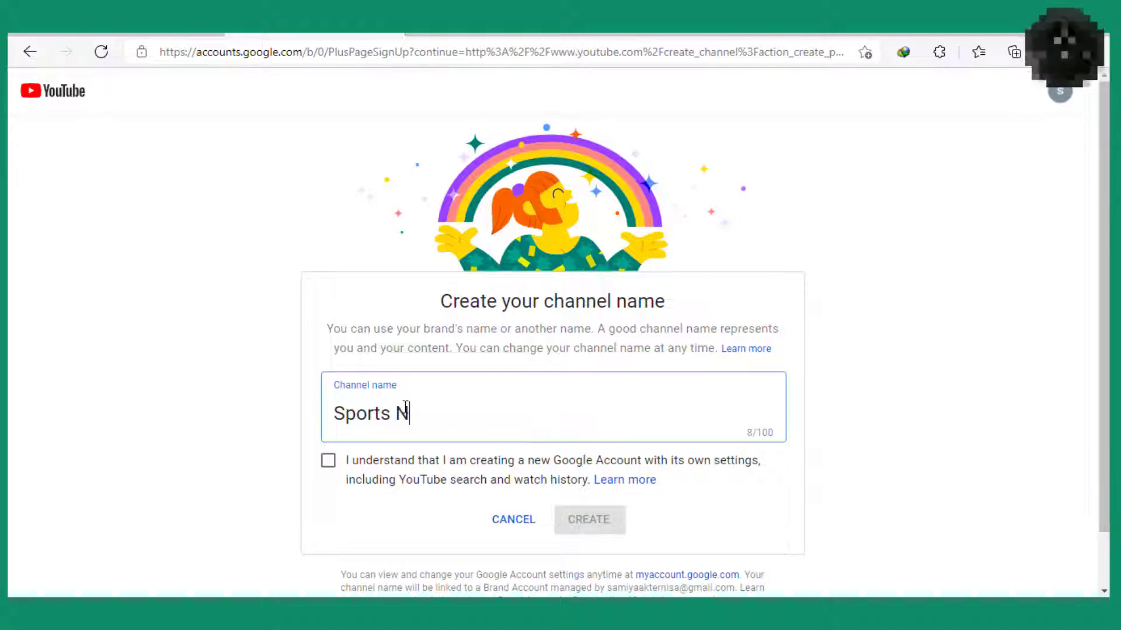
text(ews)
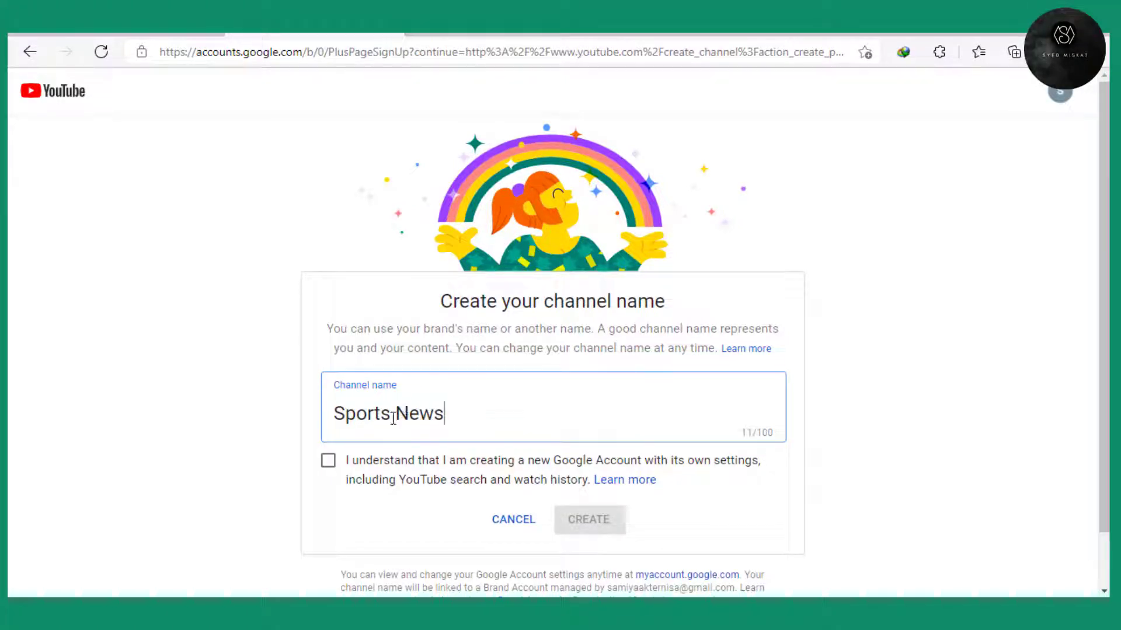
click(328, 460)
click(616, 508)
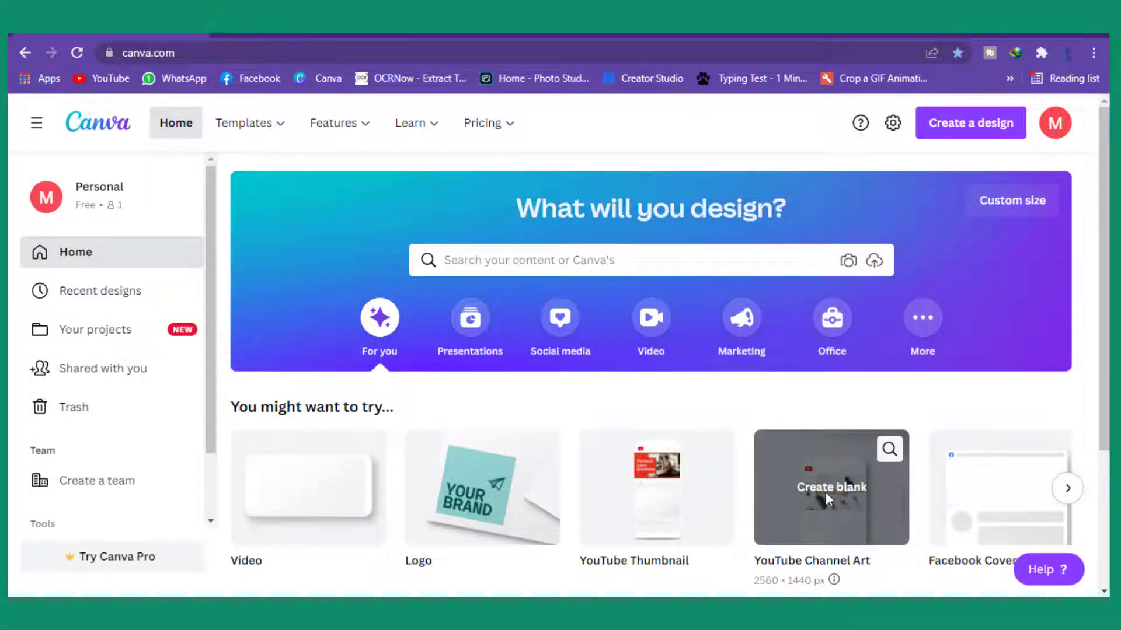
Create a blank YouTube Channel Art design in Canva and apply the recently used Gameplay Infohub template.
click(819, 471)
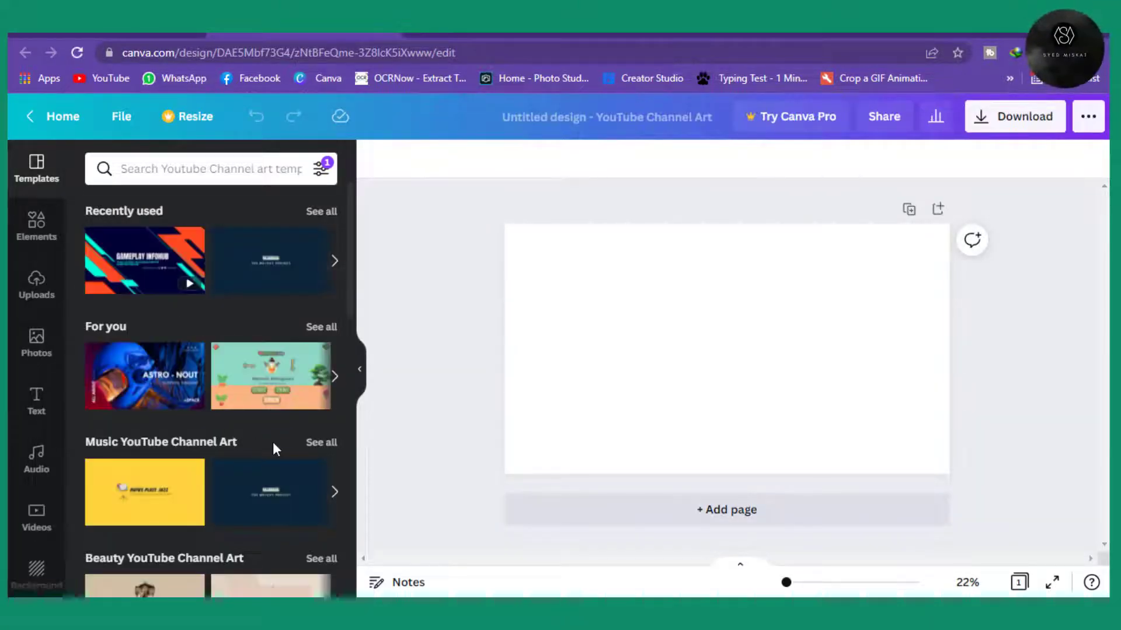
mouse_move(125, 255)
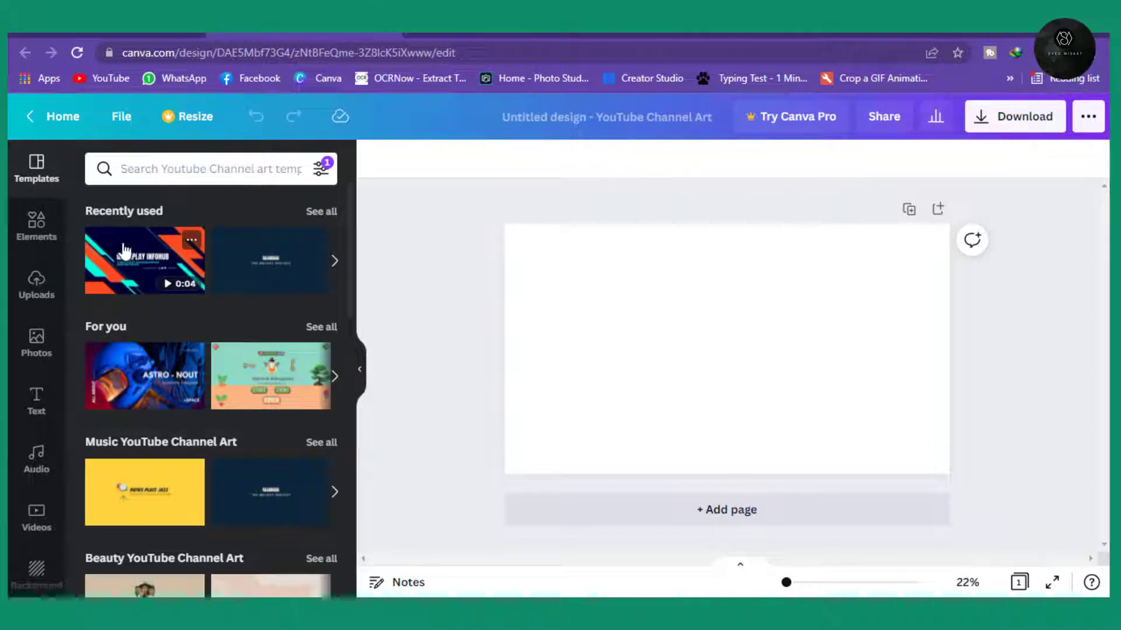
click(127, 250)
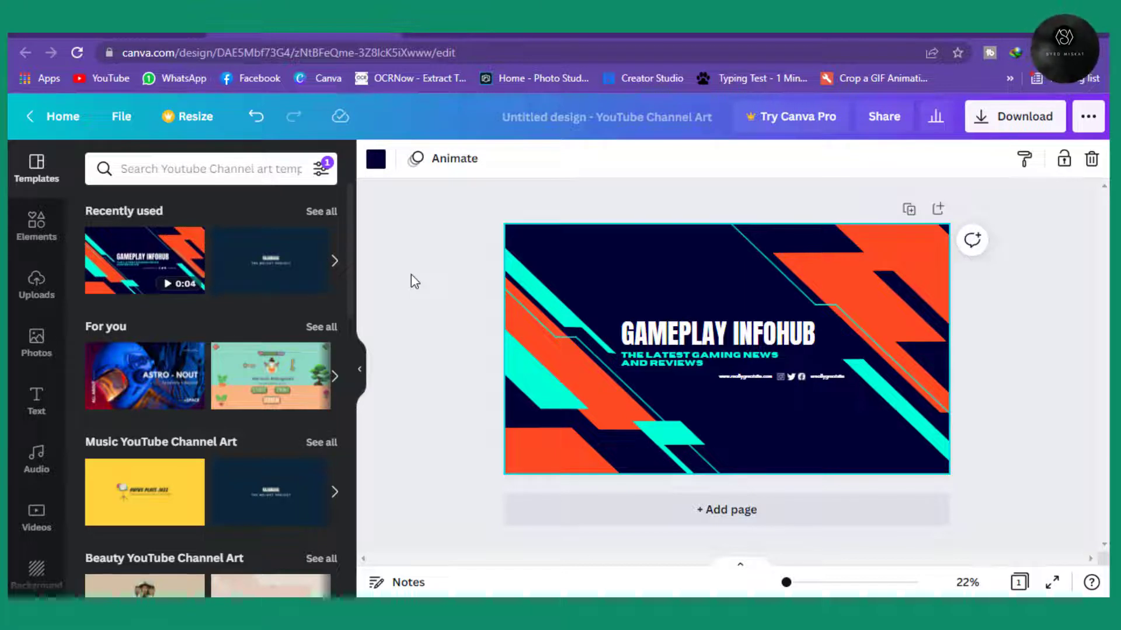
Replace the banner's GAMEPLAY INFOHUB title with SPORTS NEWS.
click(698, 336)
double_click(700, 339)
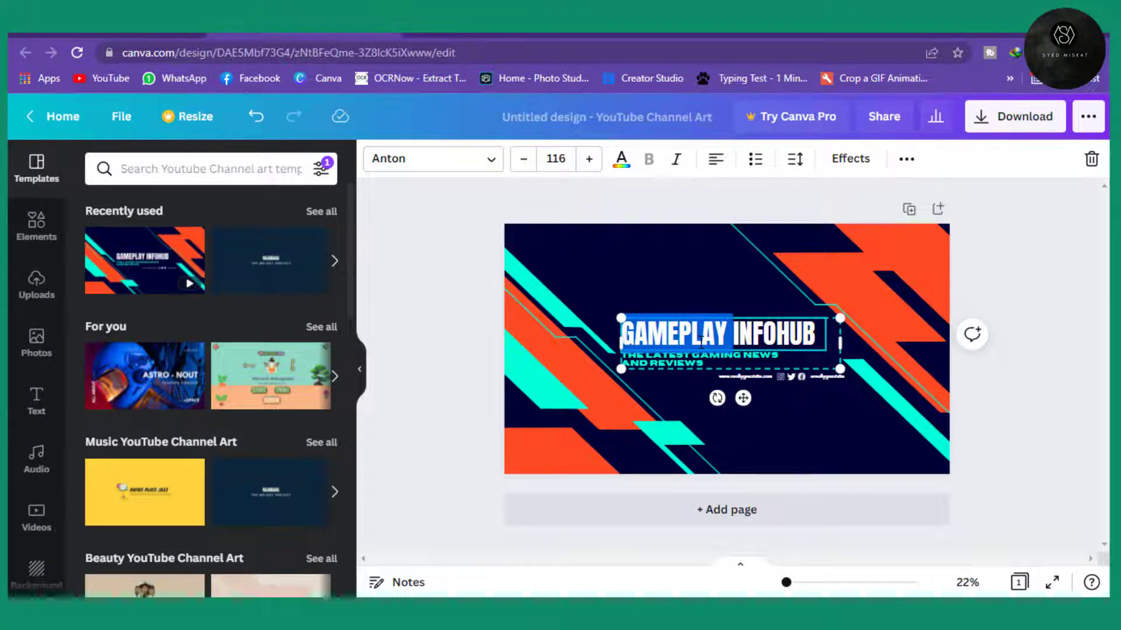
key(Delete)
key(Delete)
key(Delete)
key(Delete)
key(Delete)
key(Delete)
key(Delete)
key(Delete)
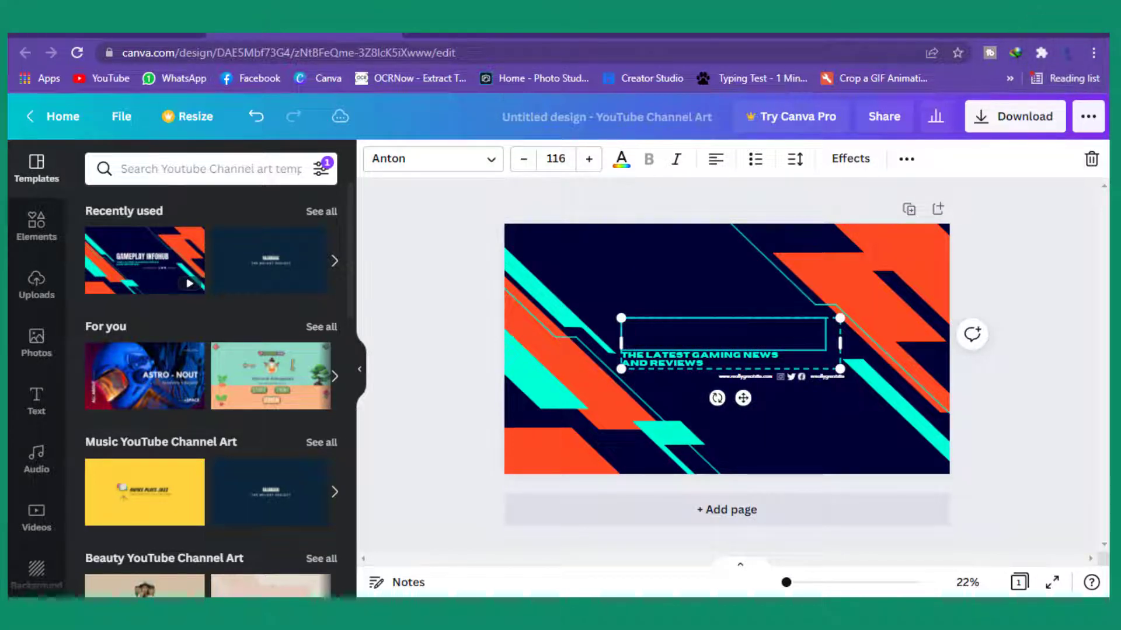
text(SPORTS NEWS )
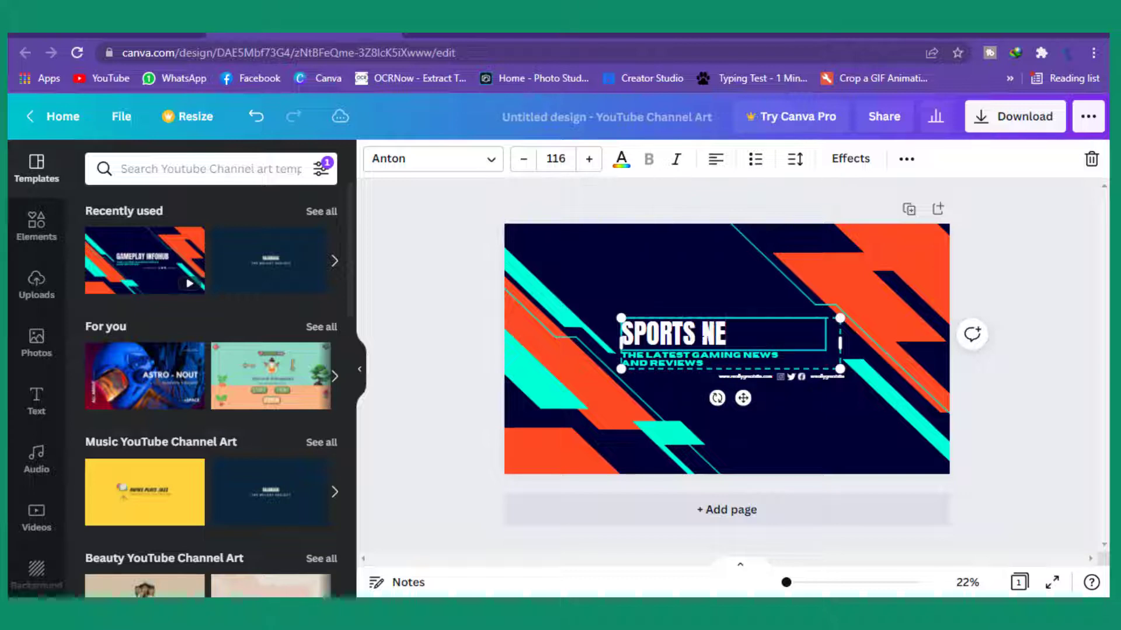
Replace the banner's tagline with ALL GAME and remove the website and handle texts on either side of the social icons.
text(ALL GAME)
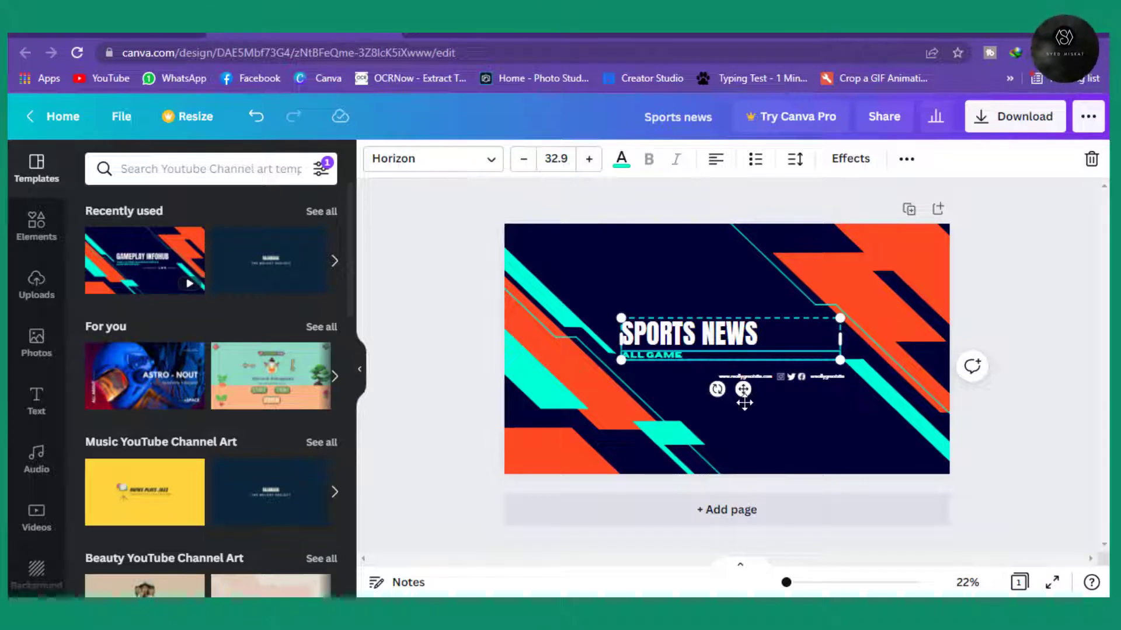
key(Escape)
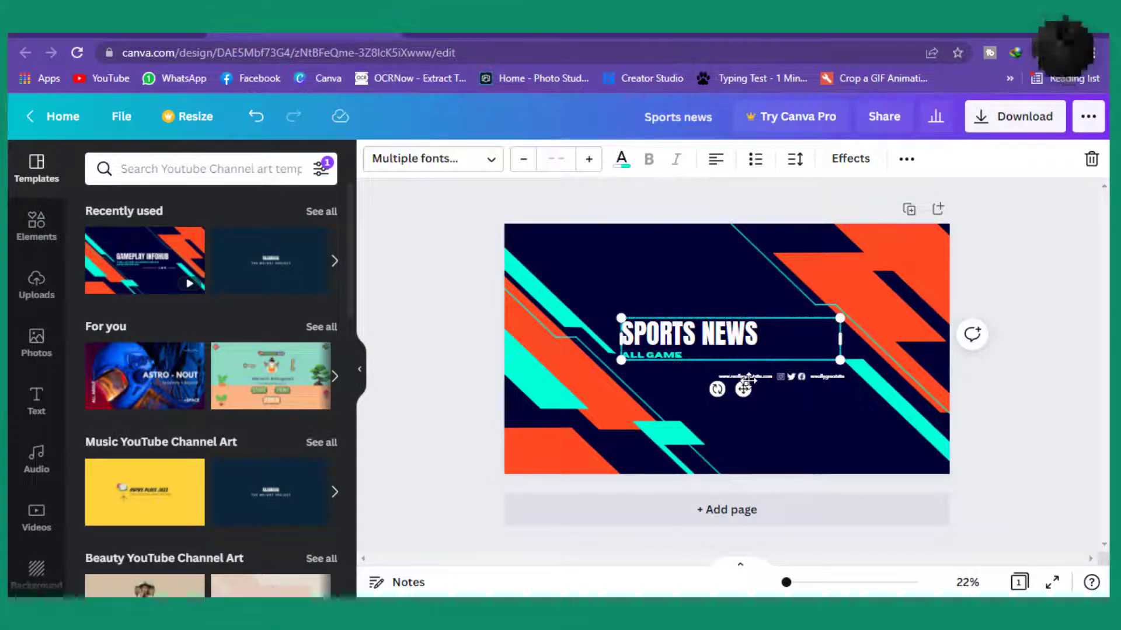
click(754, 376)
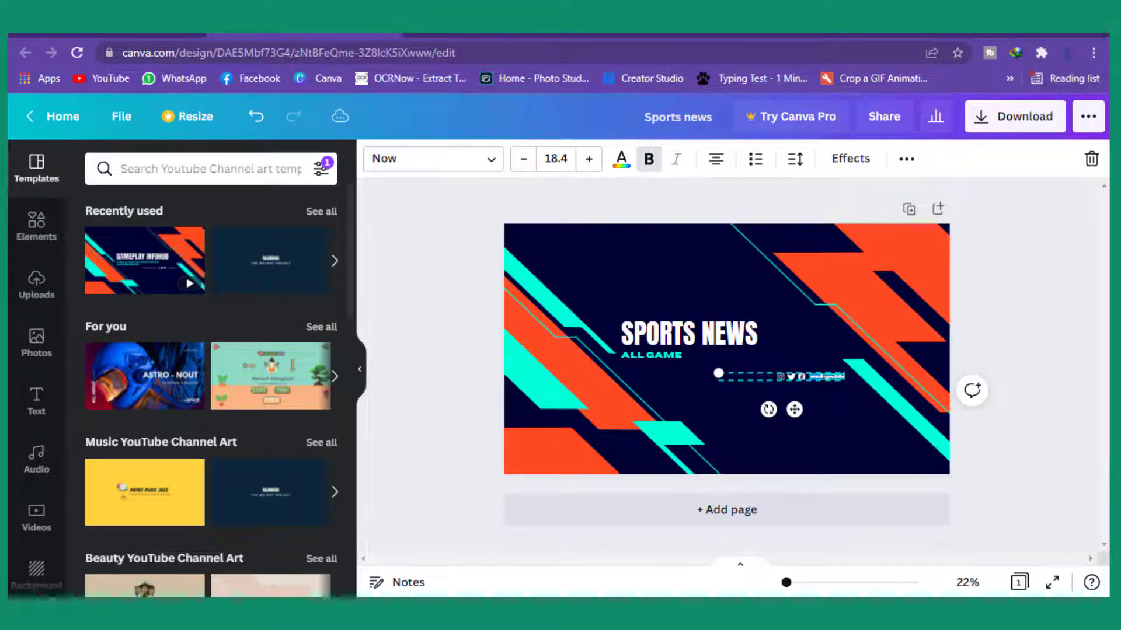
click(1003, 474)
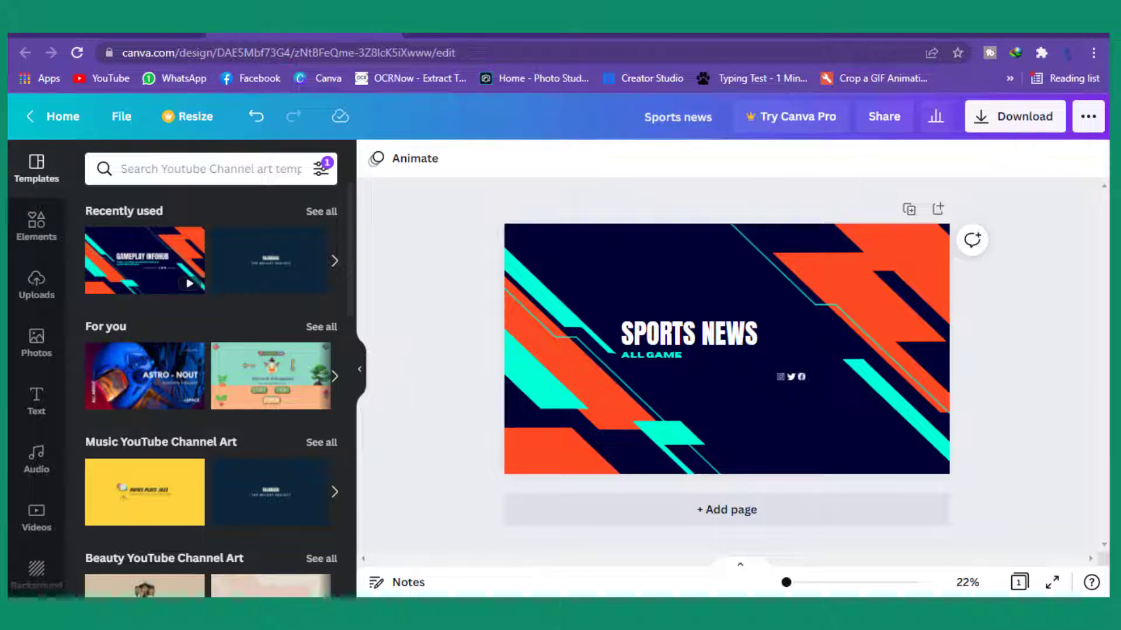
Switch to the Sports News channel on YouTube and open the Branding section of its channel customization.
mouse_move(343, 610)
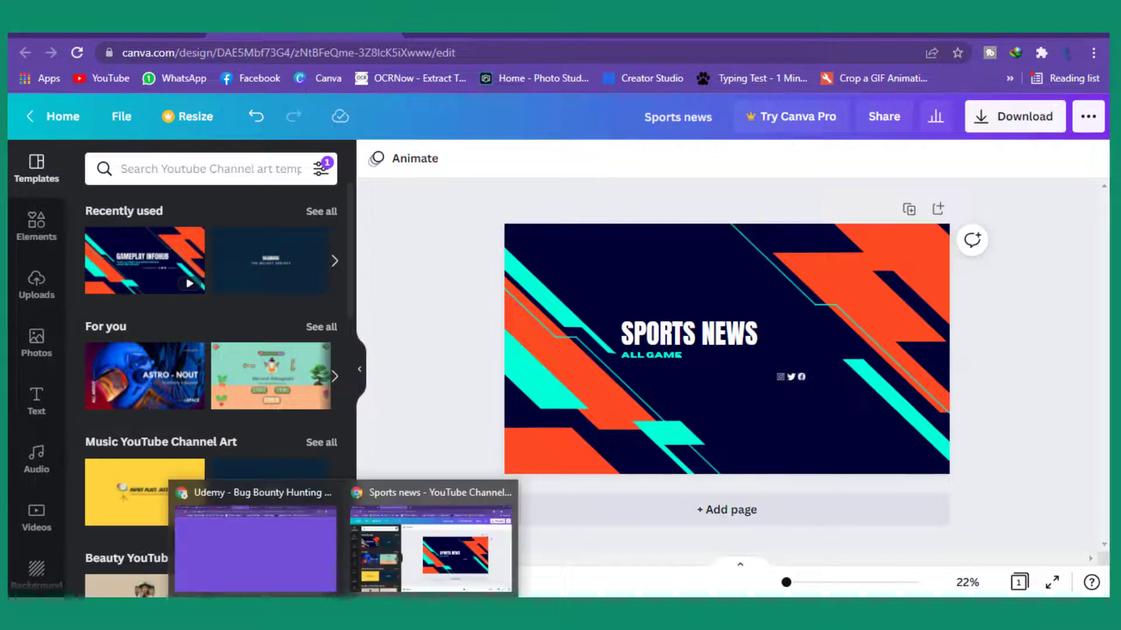
click(142, 610)
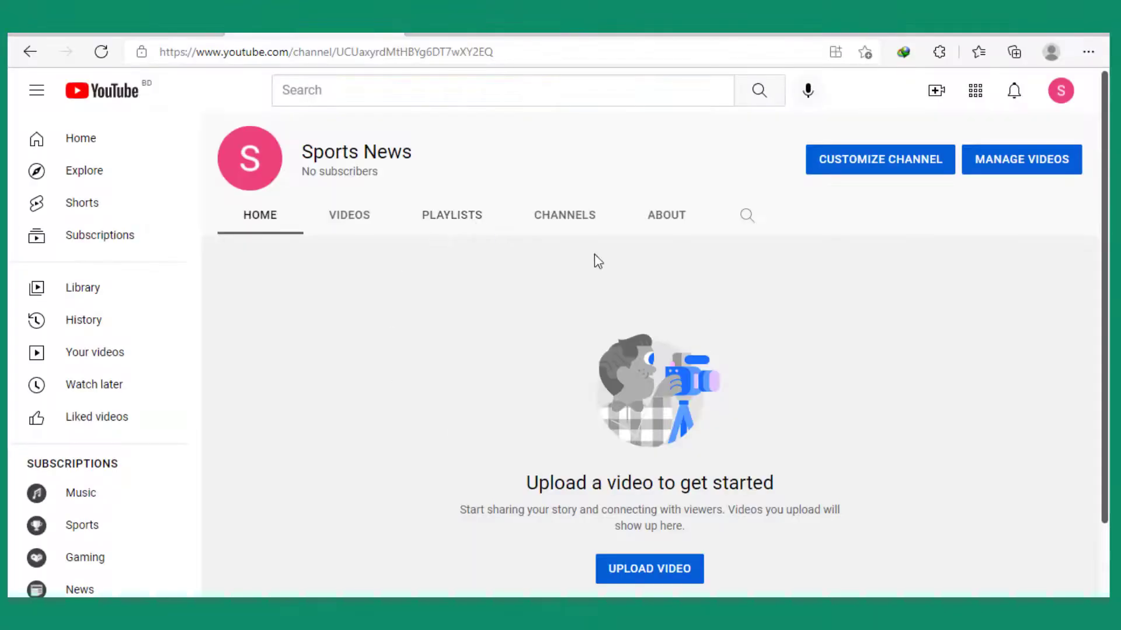
click(869, 165)
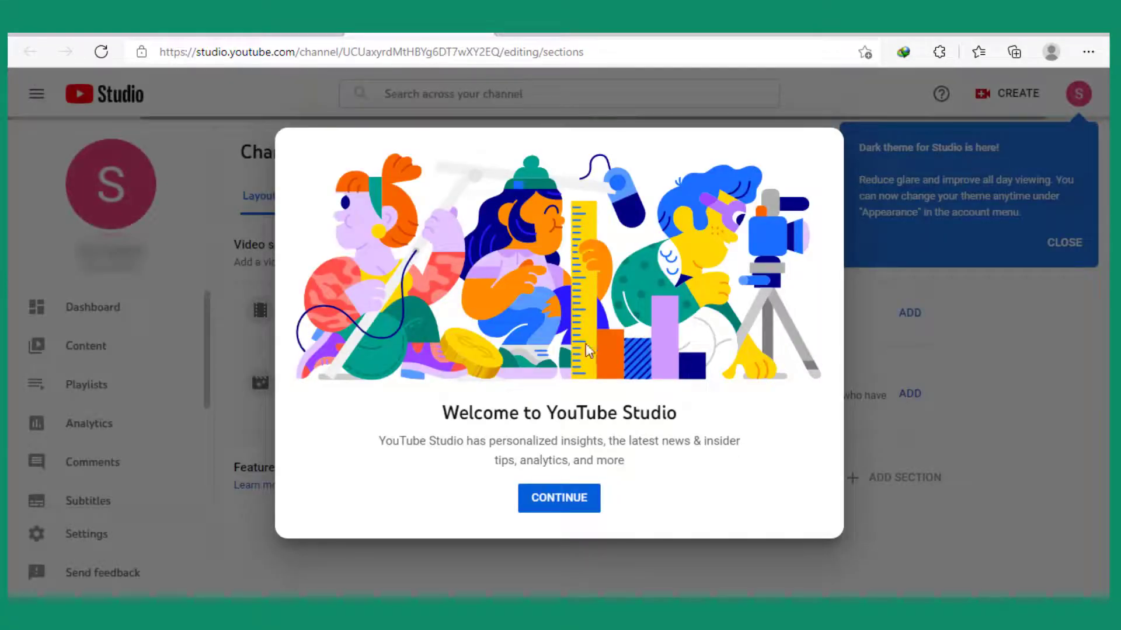
click(562, 503)
click(339, 205)
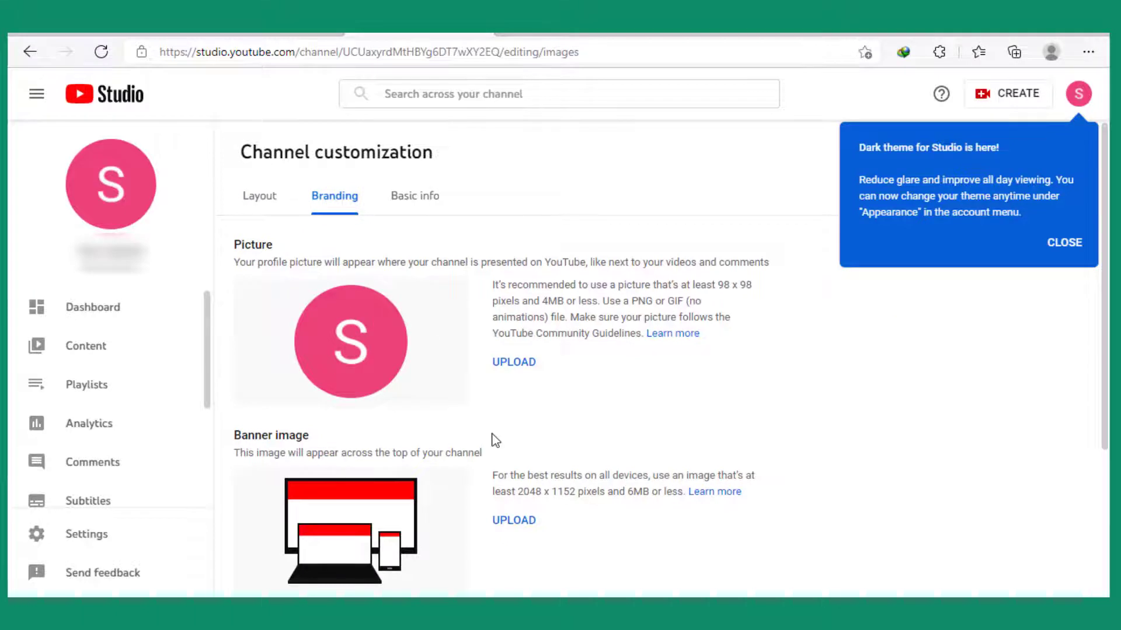
Examine the recommended pixel dimensions for the channel's banner image and profile picture.
scroll(536, 491, down, 1)
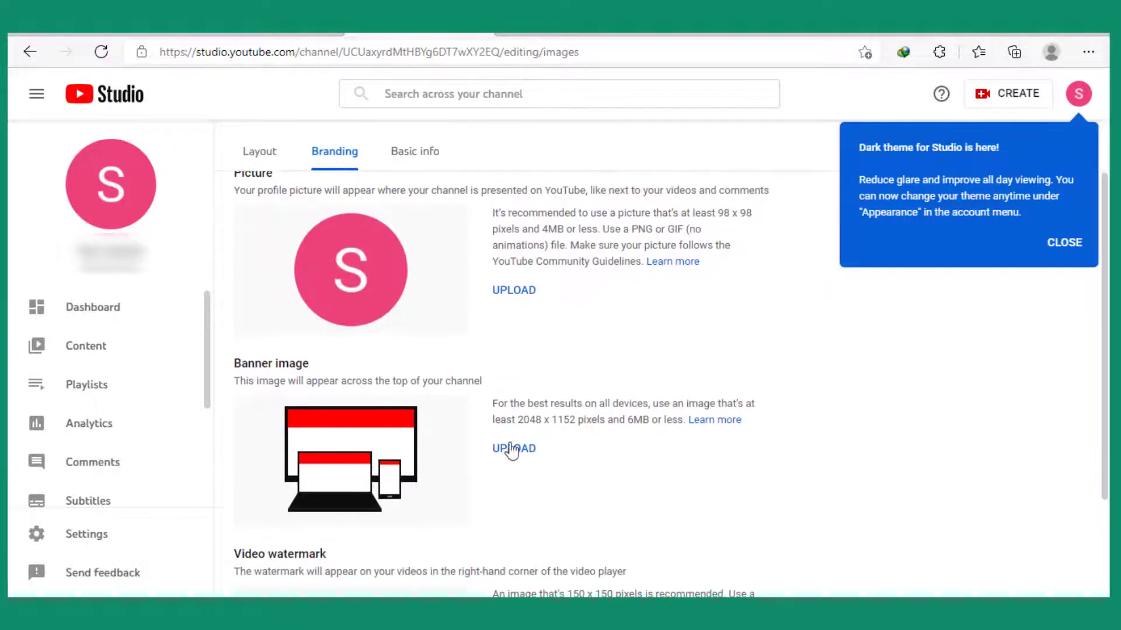
double_click(535, 421)
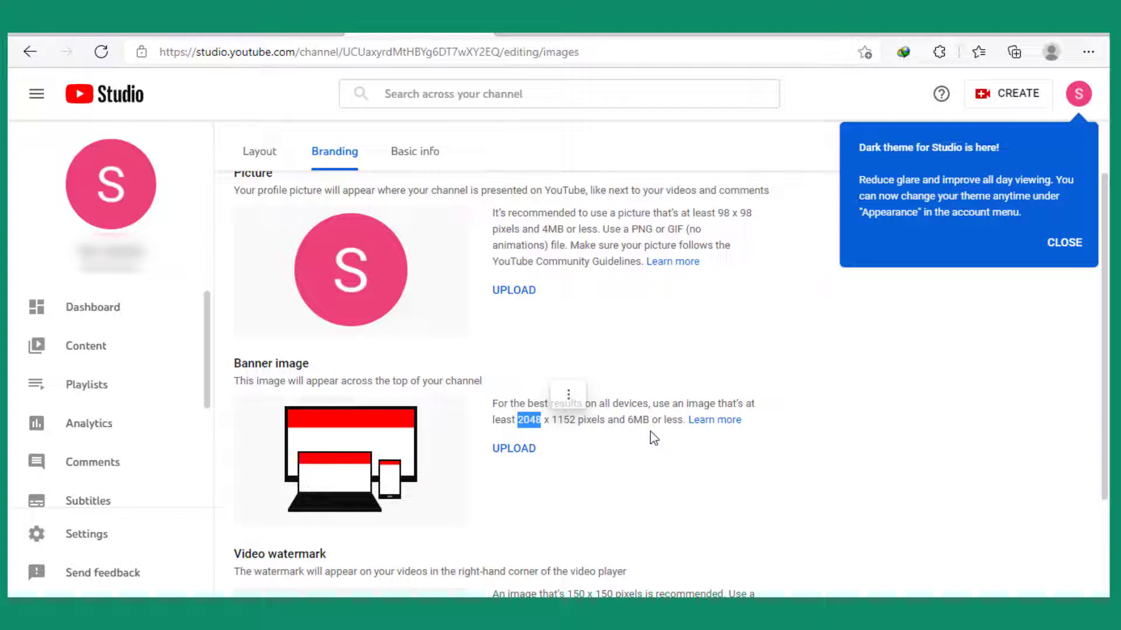
click(543, 433)
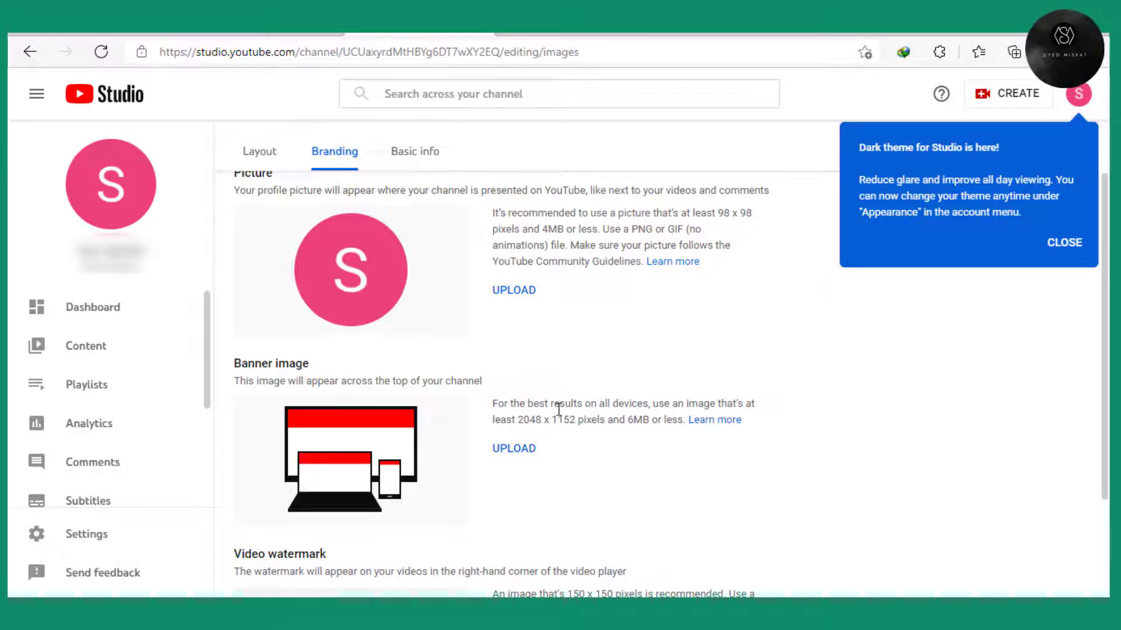
drag(515, 420, 577, 422)
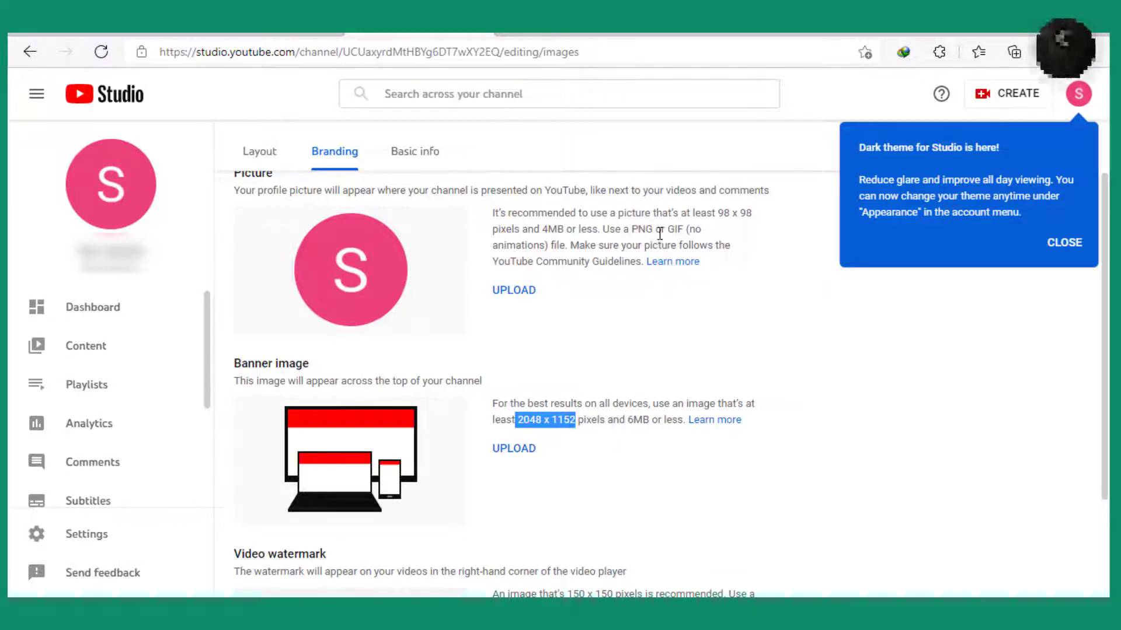
drag(718, 215, 738, 216)
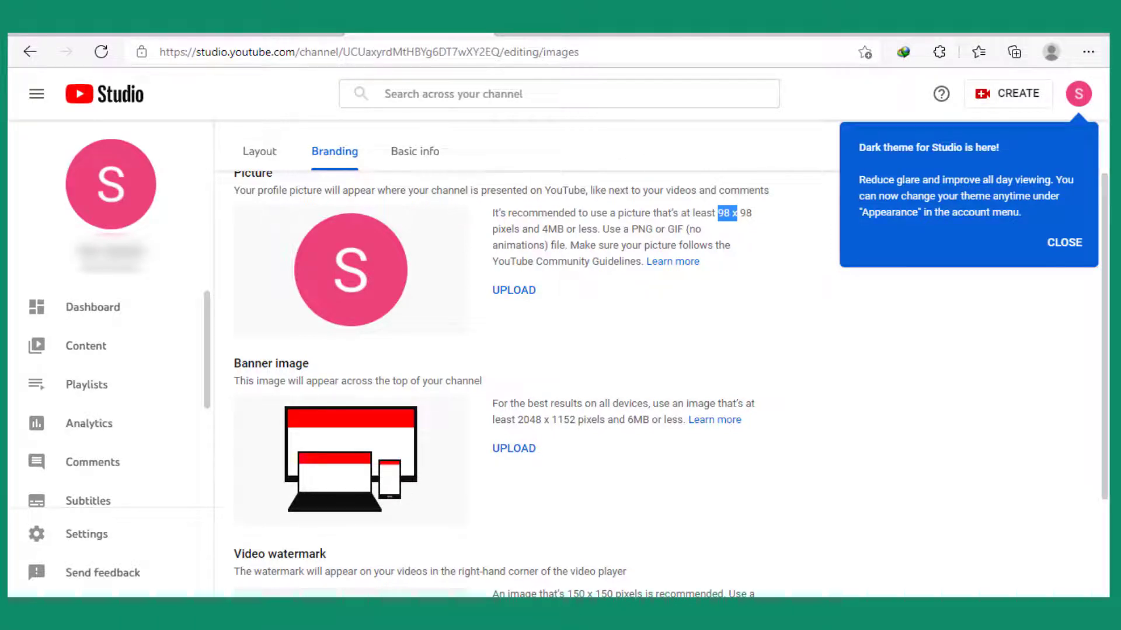
Switch back to Canva and download the Sports news banner as a PNG.
mouse_move(145, 607)
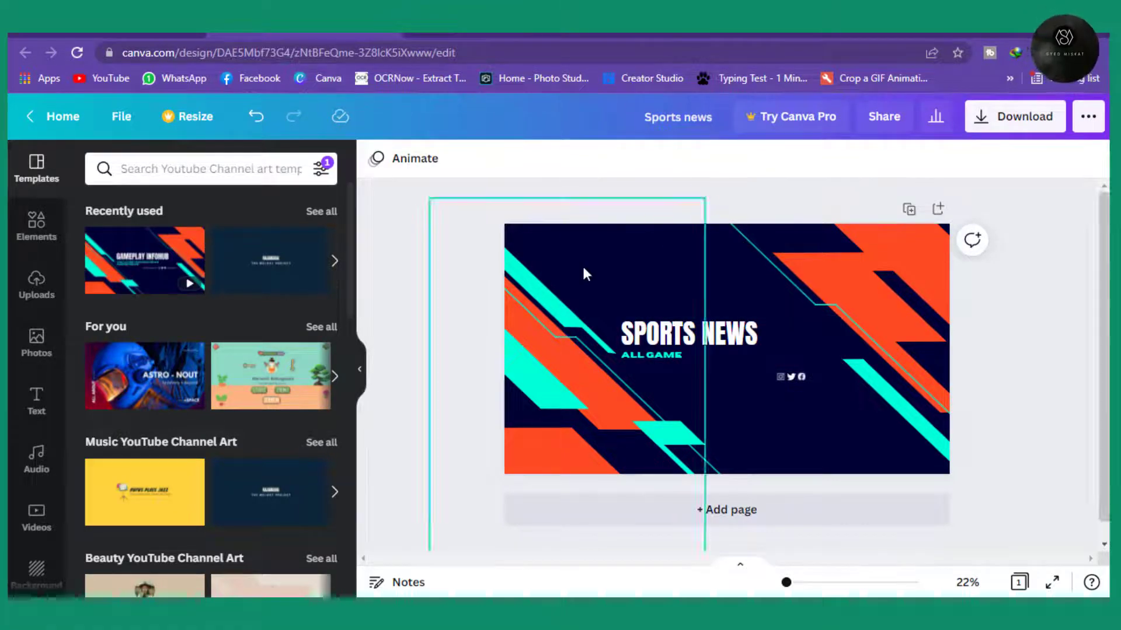
click(1019, 116)
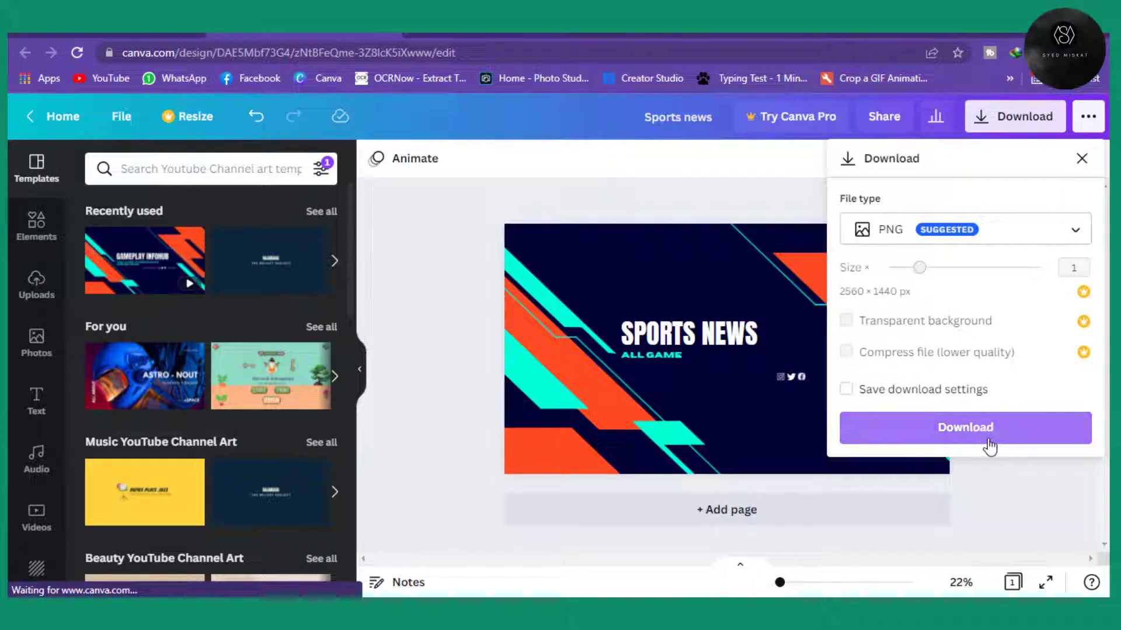
click(987, 429)
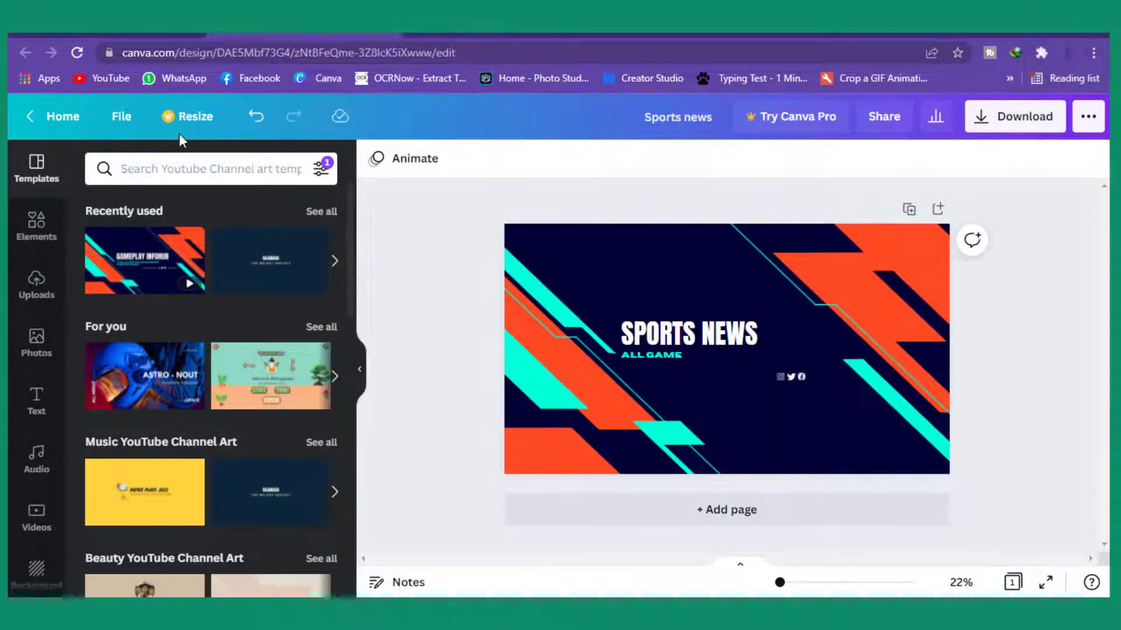
Go to the Canva home page and open the collection of logo templates.
click(148, 34)
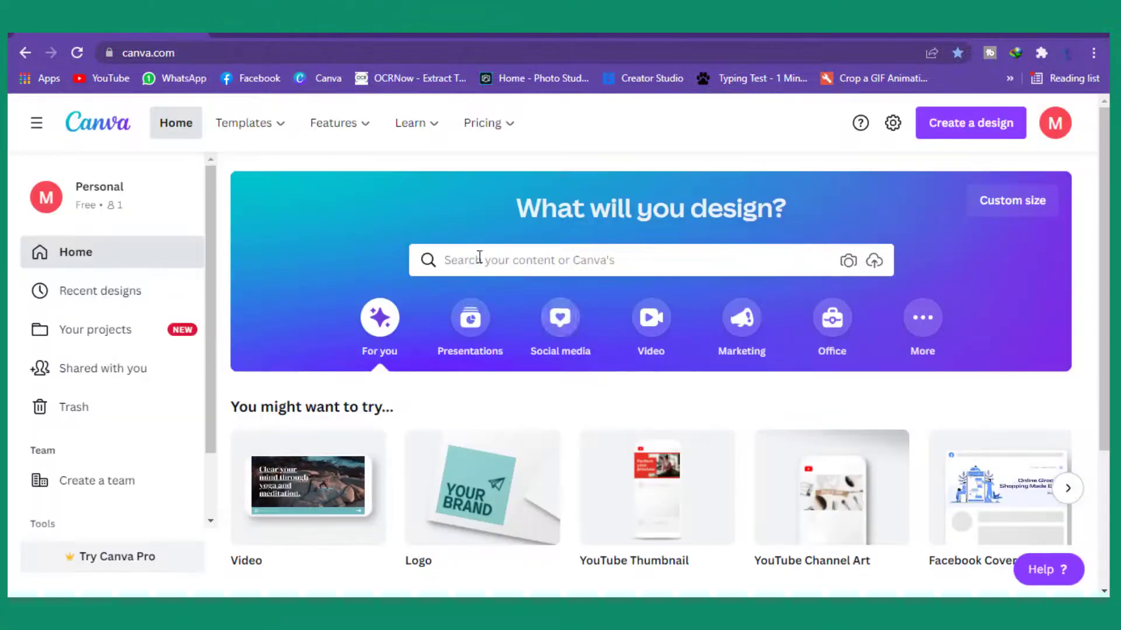
mouse_move(260, 123)
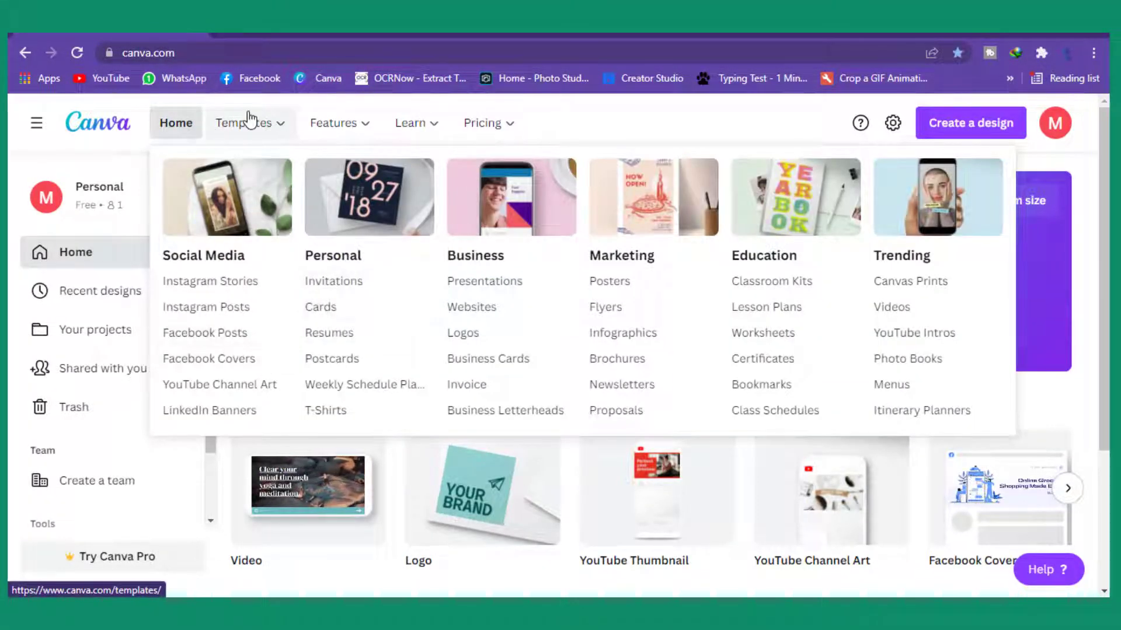
click(467, 327)
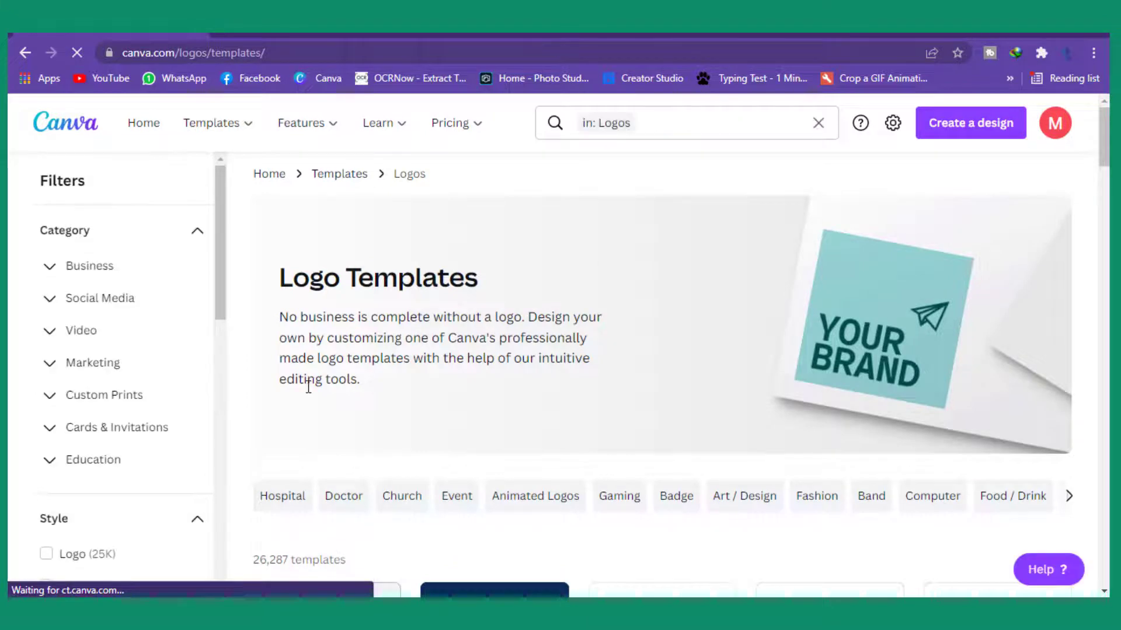
Browse the logo templates and start customizing the Blue and Neon Green Basketball Logo template.
scroll(434, 390, down, 3)
scroll(530, 368, down, 2)
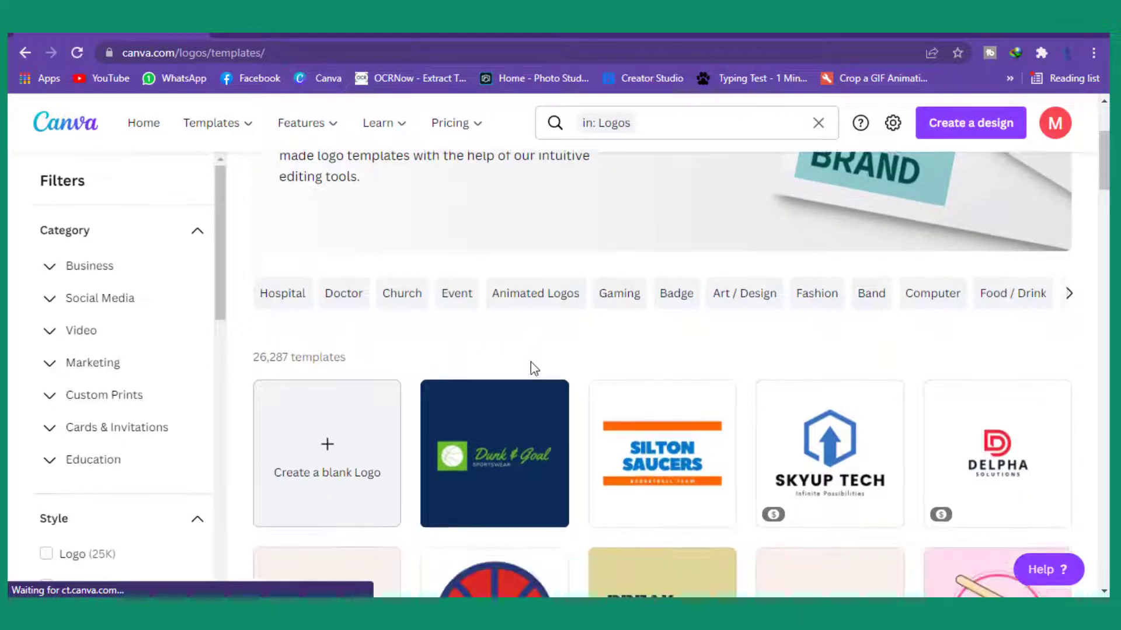
scroll(642, 327, down, 3)
scroll(570, 305, down, 3)
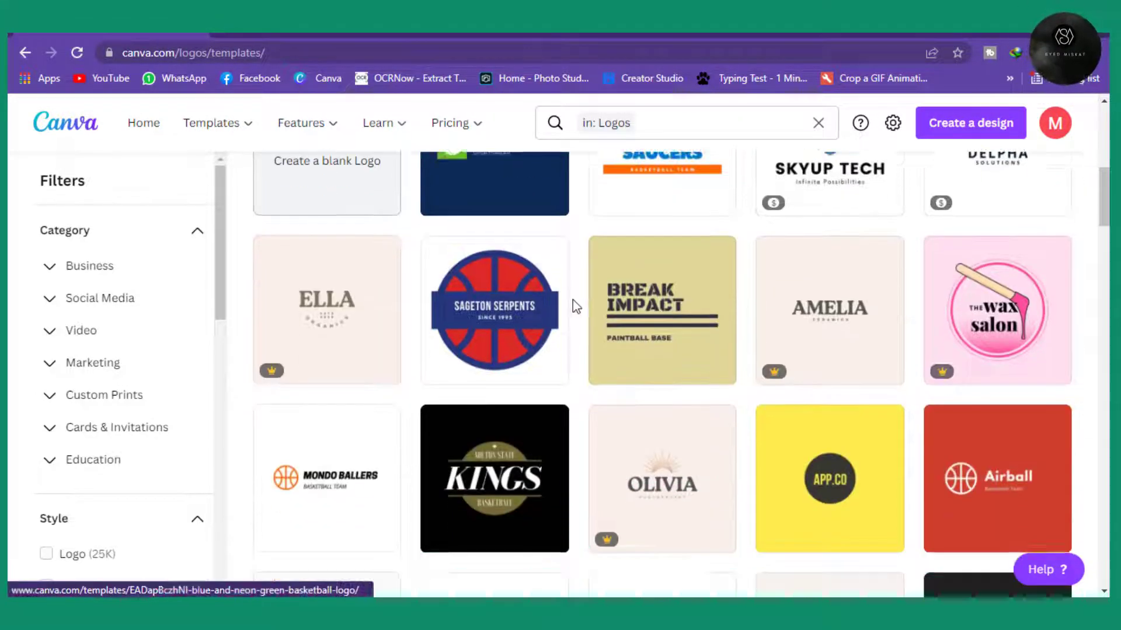
scroll(622, 415, down, 3)
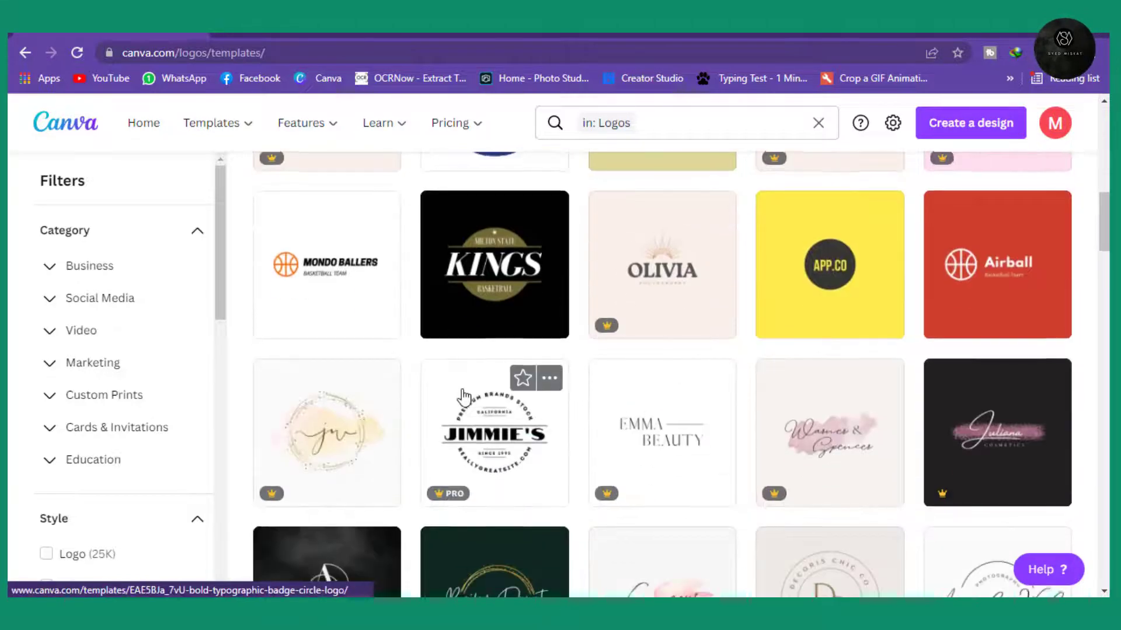
scroll(470, 398, down, 3)
scroll(470, 395, up, 4)
scroll(543, 372, up, 5)
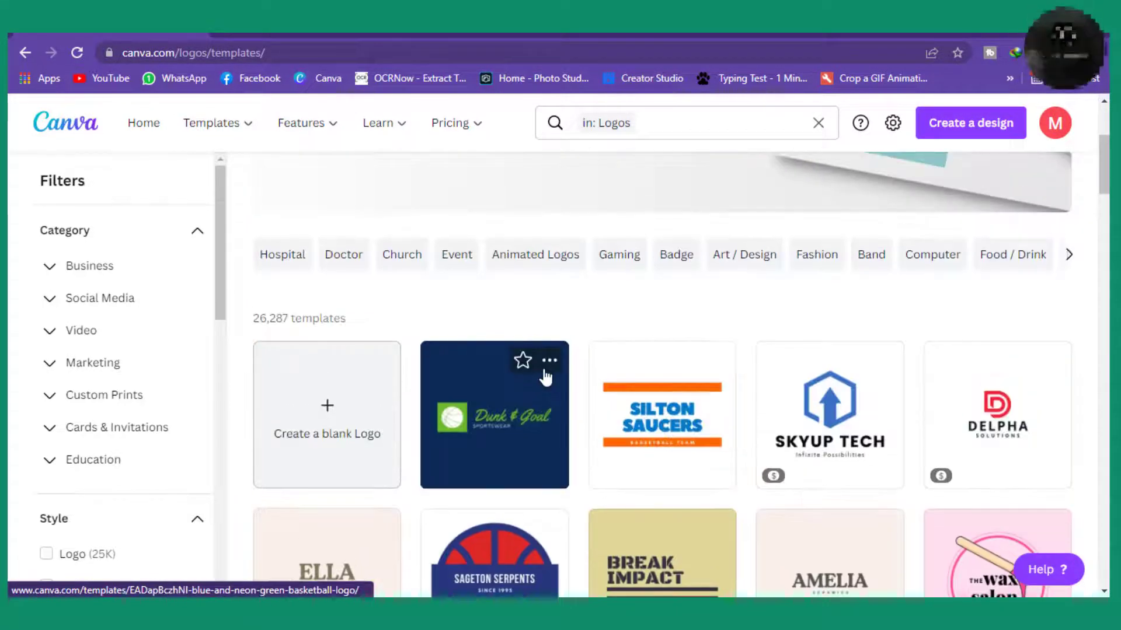
click(530, 421)
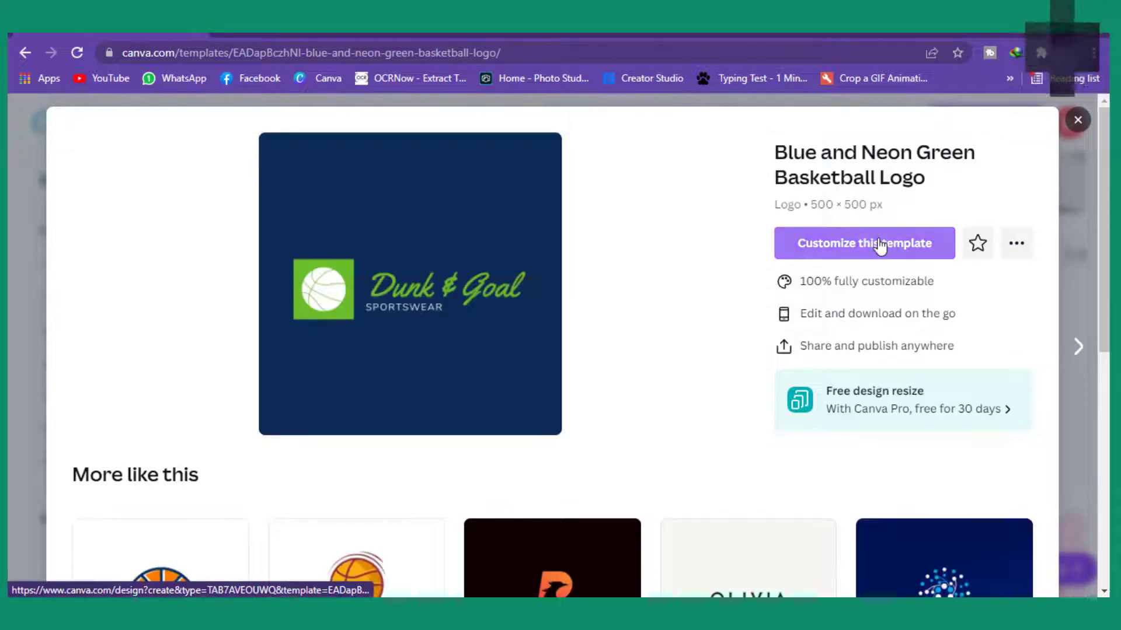
click(881, 244)
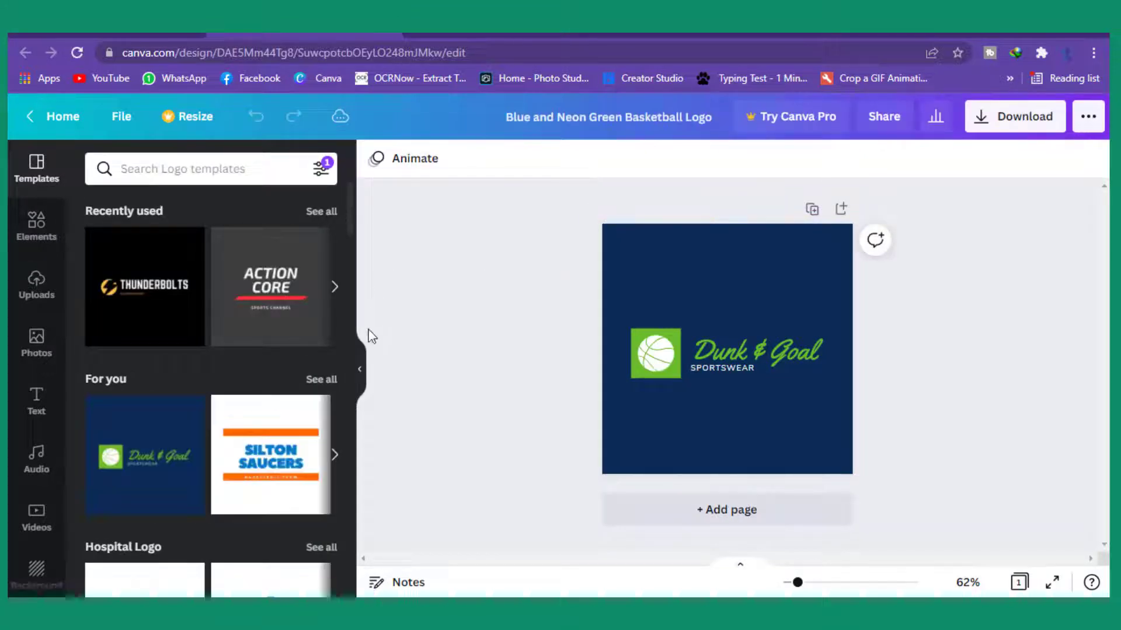
Apply the recently used Action Core template to the logo design and replace its title with SPORTS NEWS.
click(280, 287)
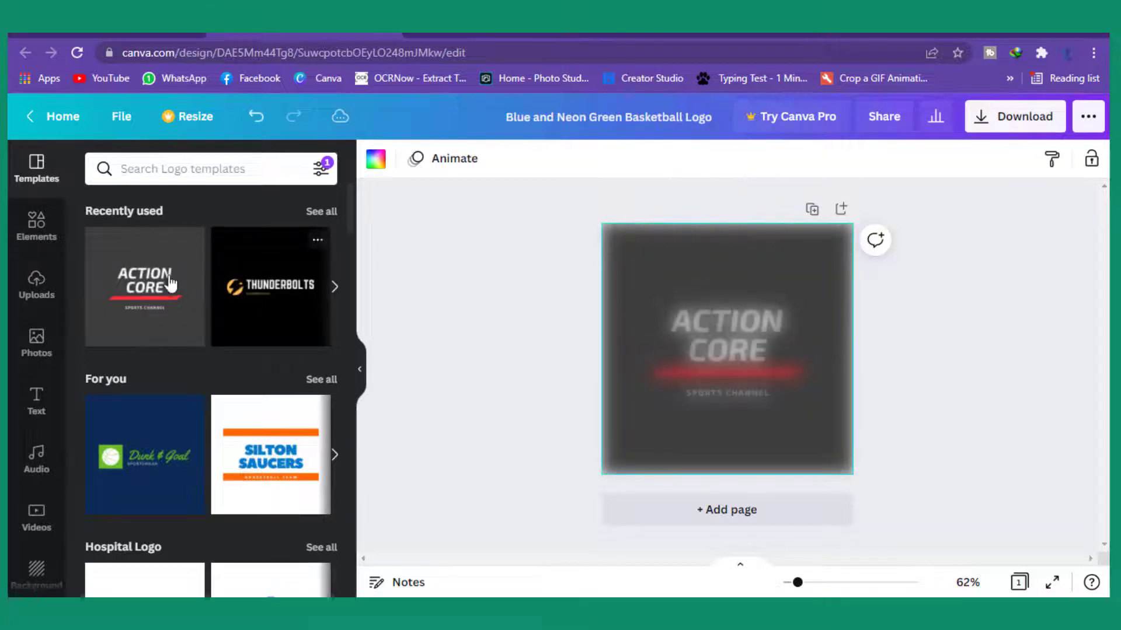
click(717, 338)
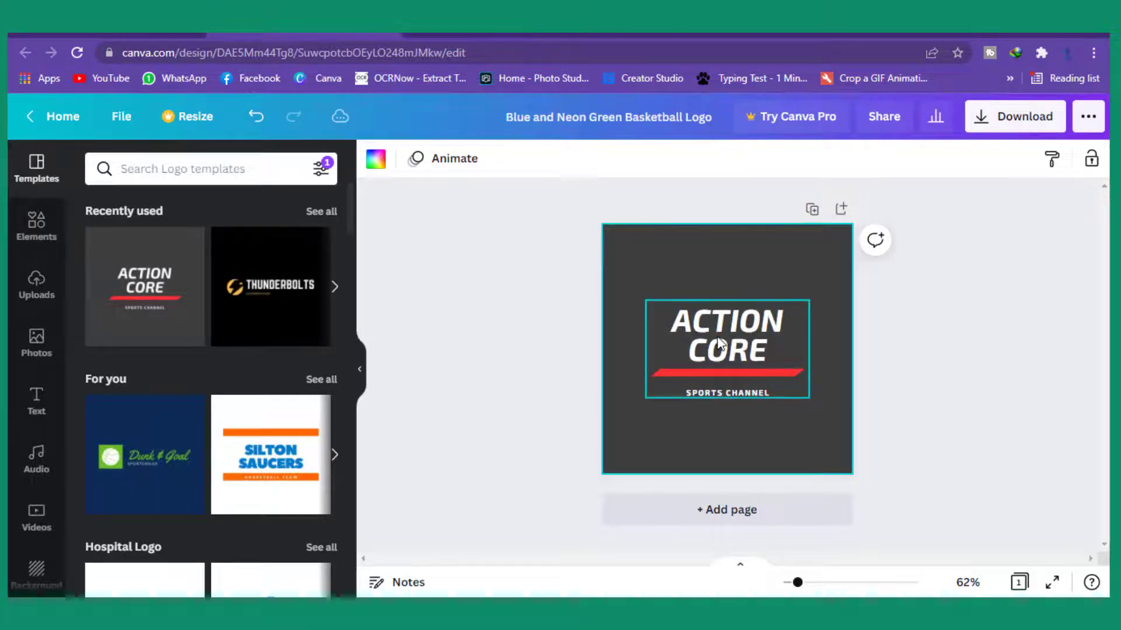
double_click(719, 345)
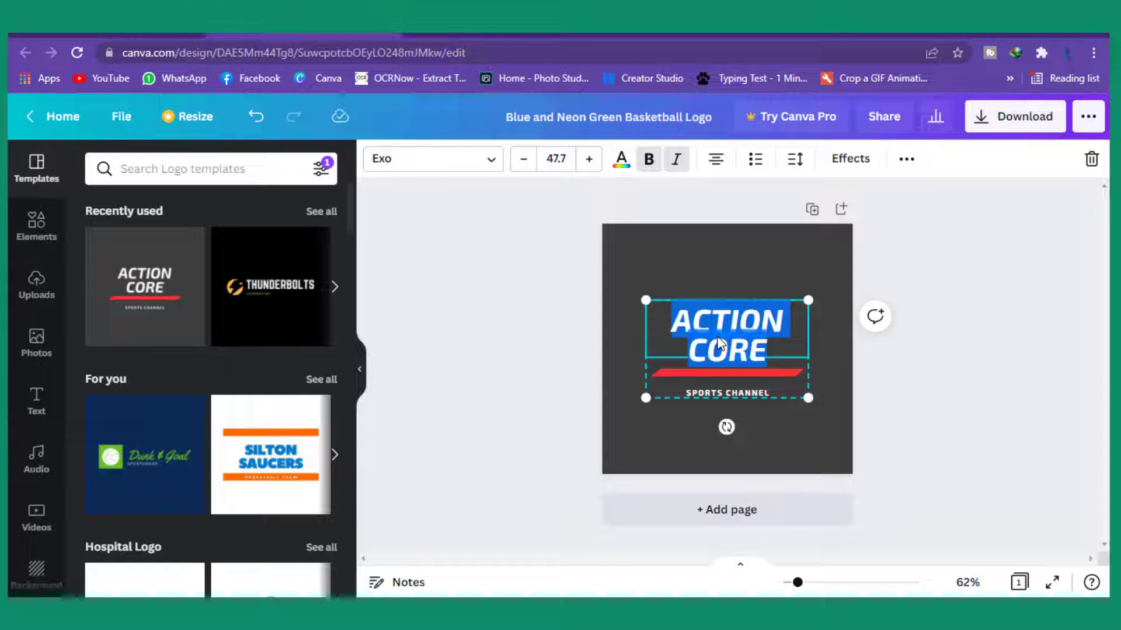
text(SPORT)
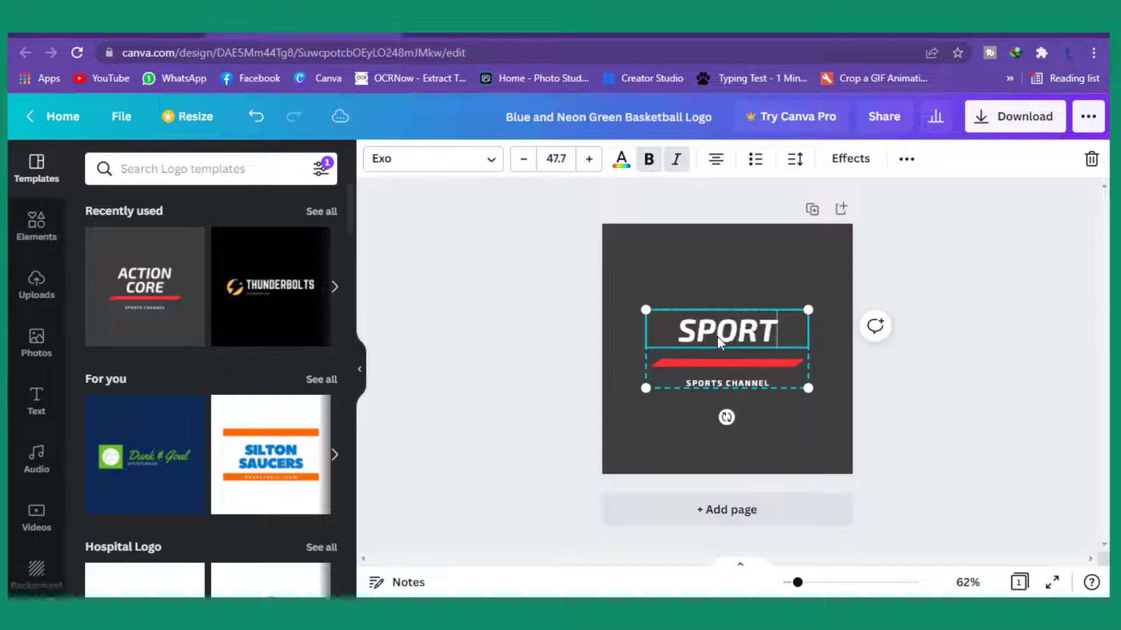
text(S NEWS)
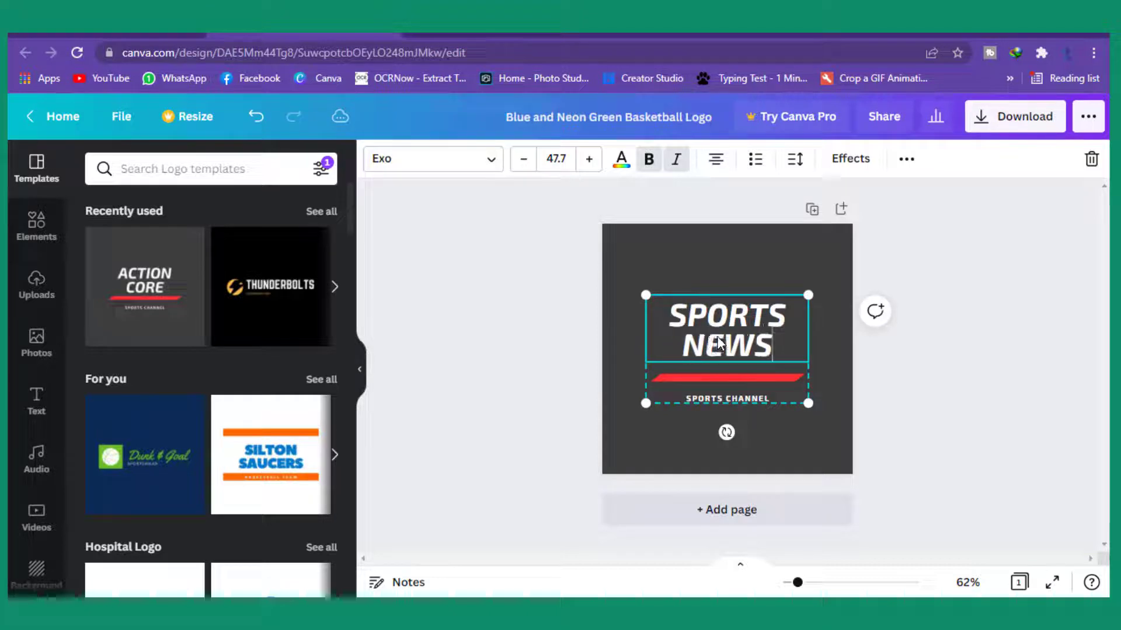
Replace the small SPORTS CHANNEL text under the logo's red bar with ALL GAME.
click(723, 398)
text(ALL GAME)
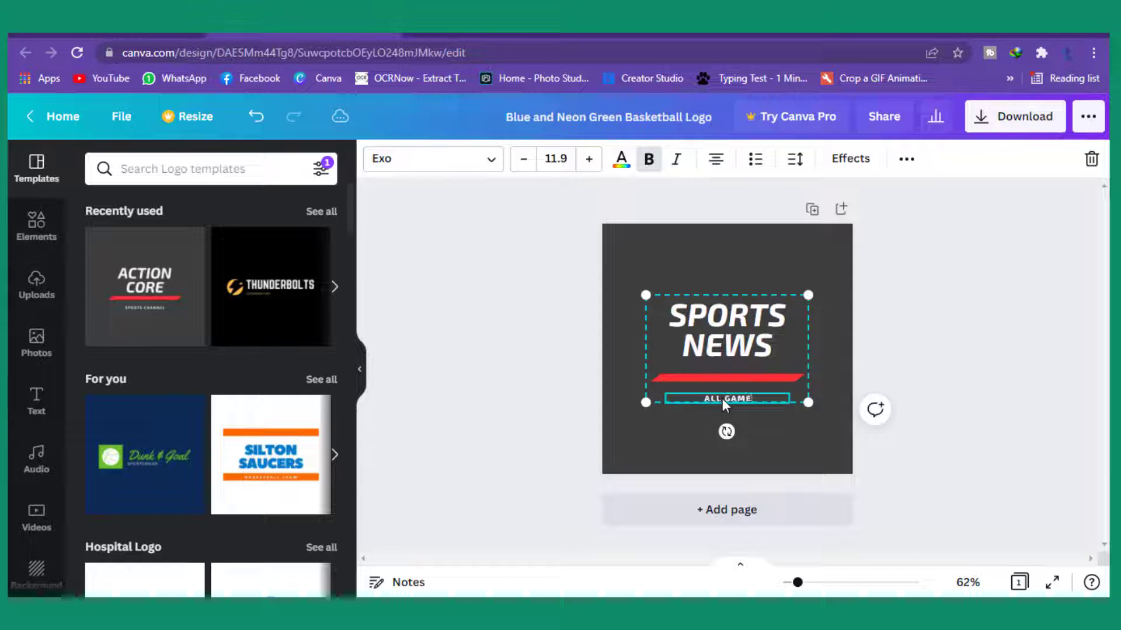
click(919, 329)
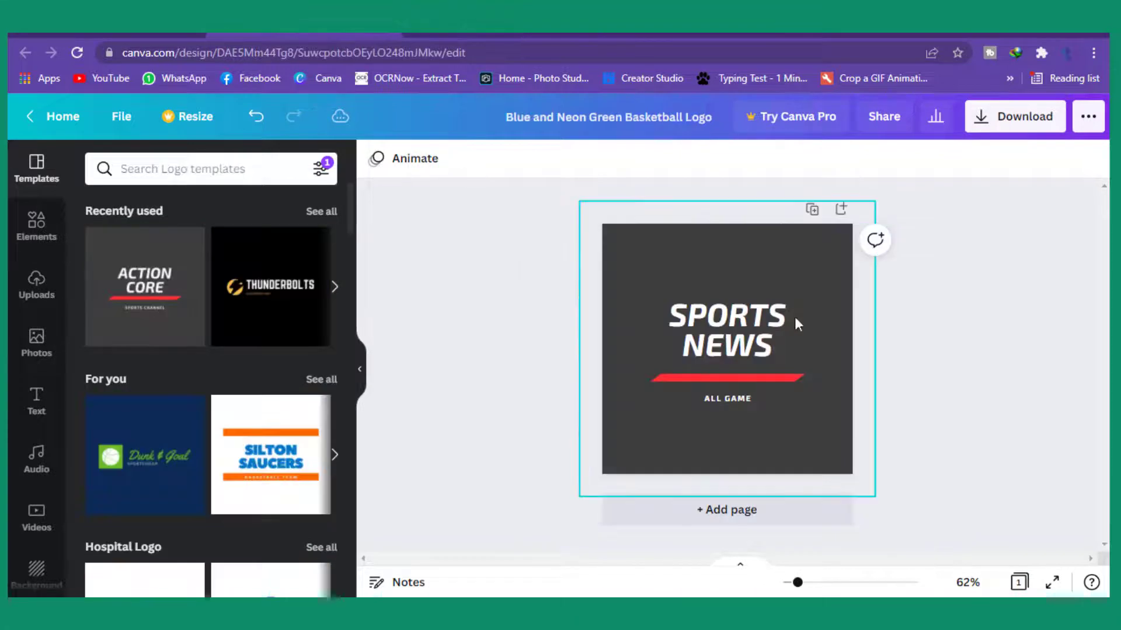
Recolor the logo's background shape to a very dark navy blue.
click(671, 244)
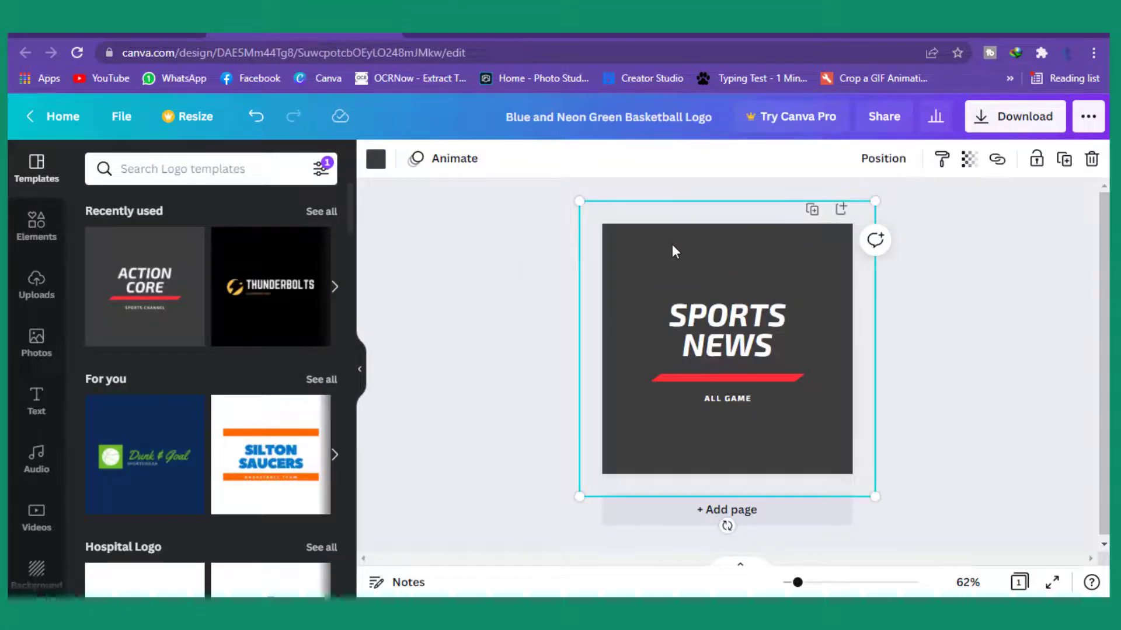
click(377, 161)
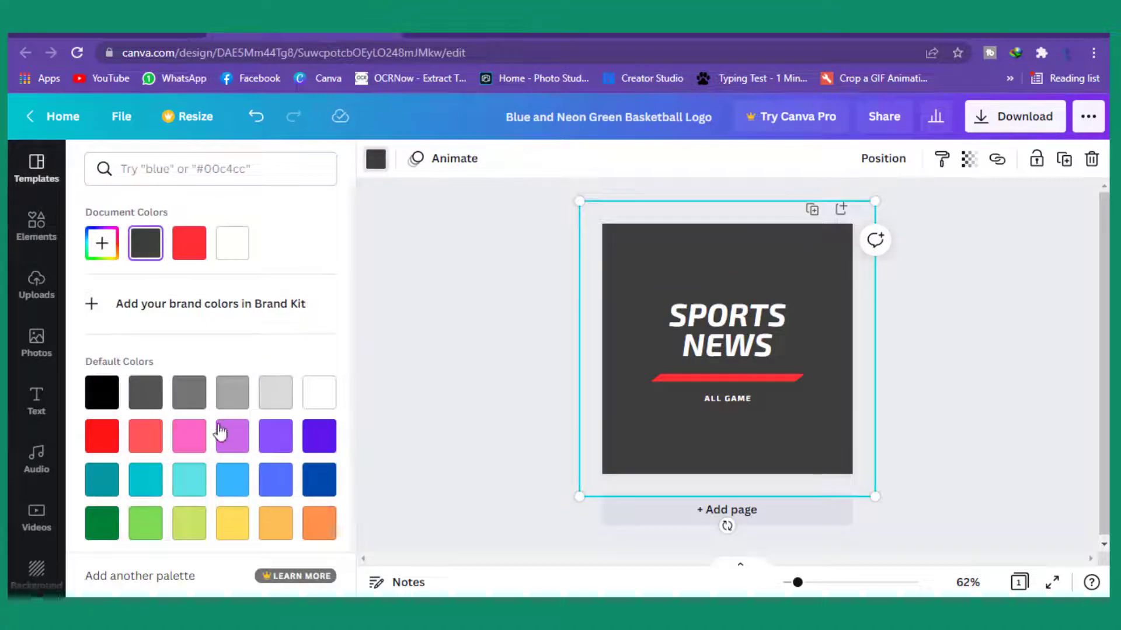
click(319, 481)
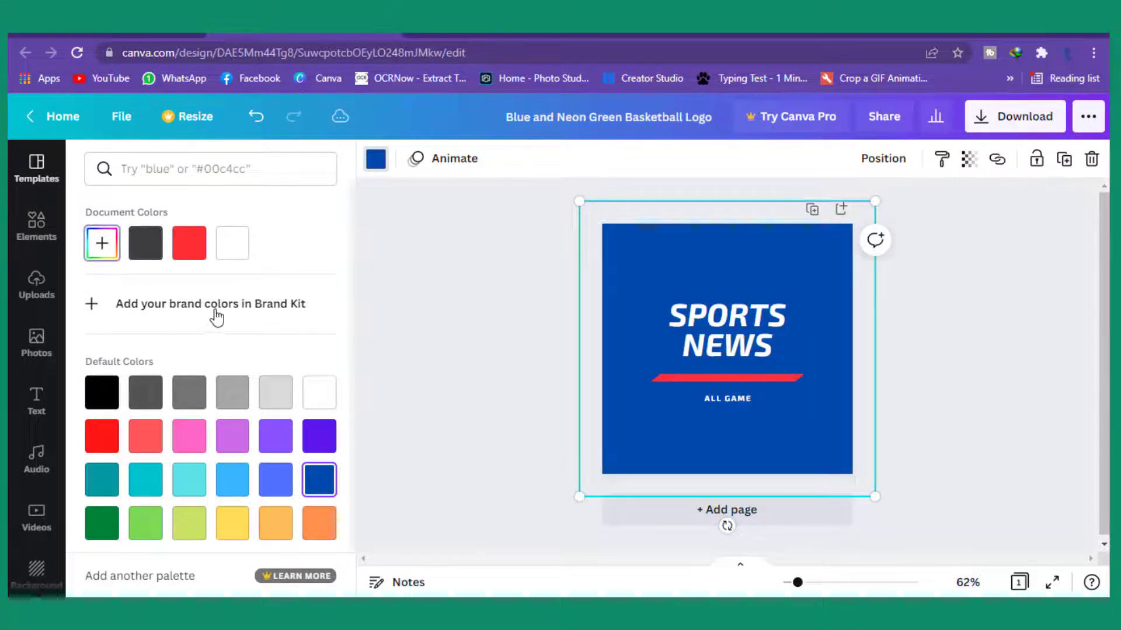
drag(310, 315, 310, 353)
click(476, 304)
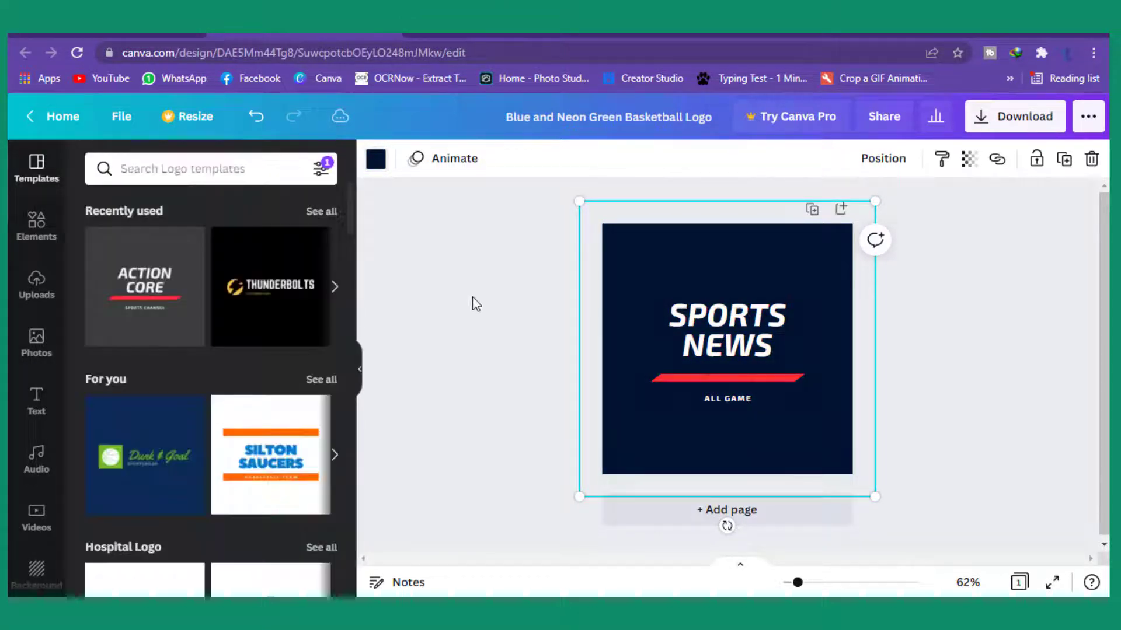
Download the finished Sports News logo as a PNG.
click(909, 186)
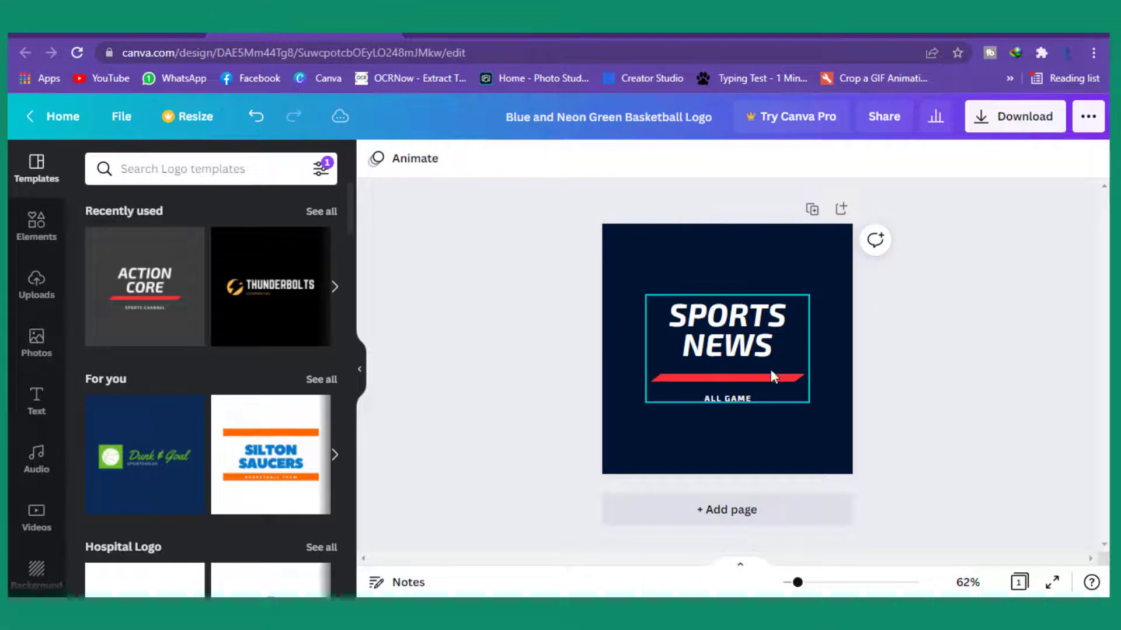
click(1018, 123)
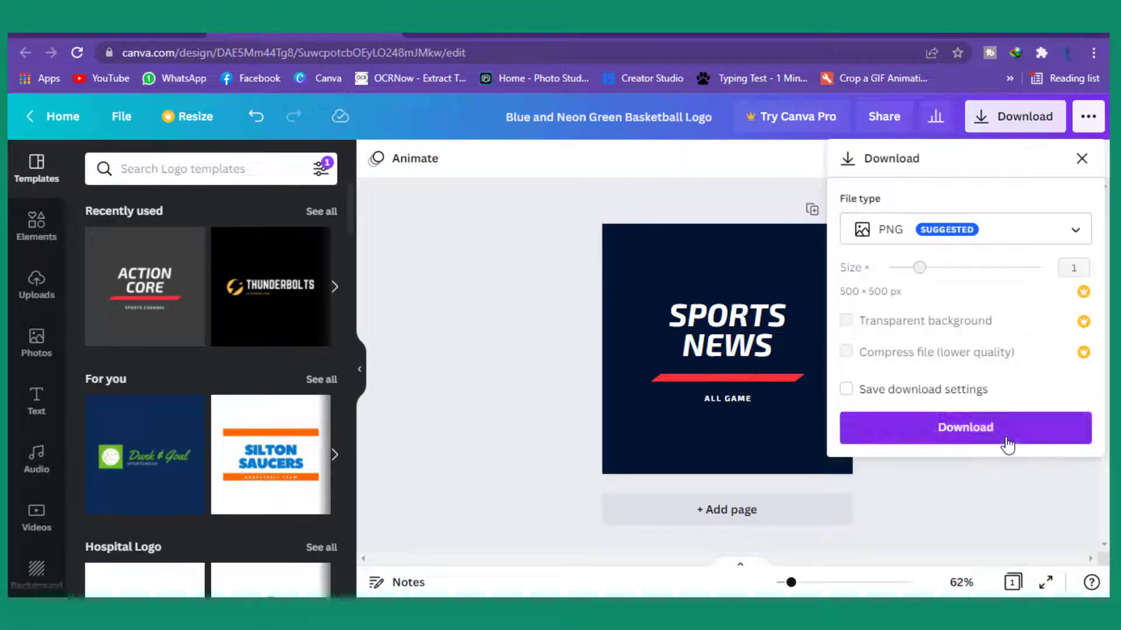
click(1009, 440)
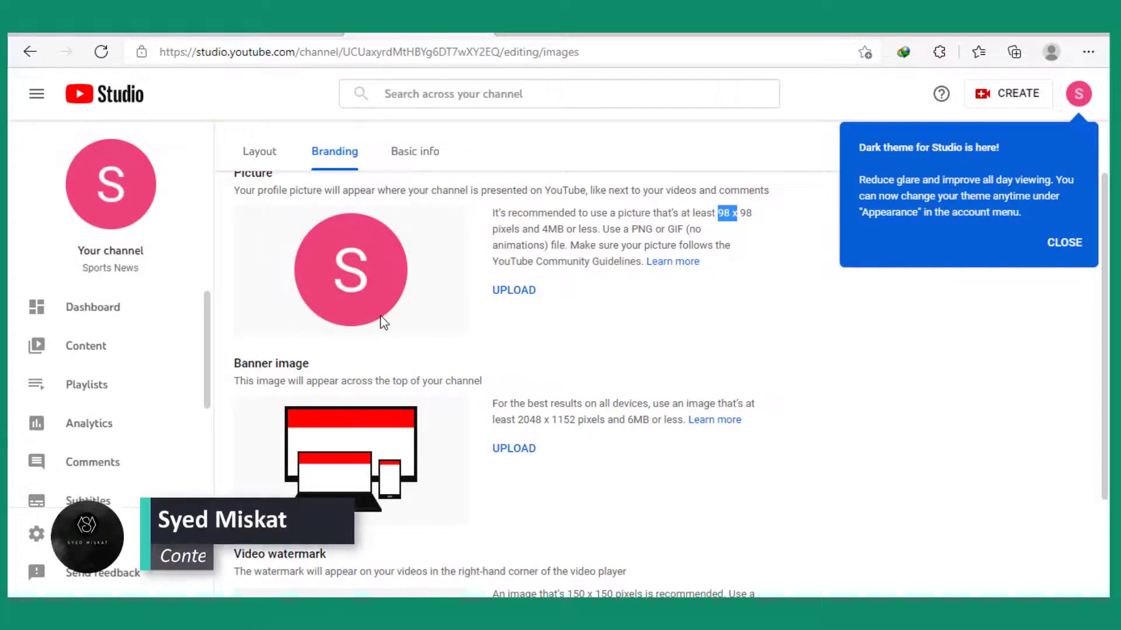
In YouTube Studio, dismiss the dark theme notice and upload the navy Sports News logo as the channel's profile picture.
click(604, 302)
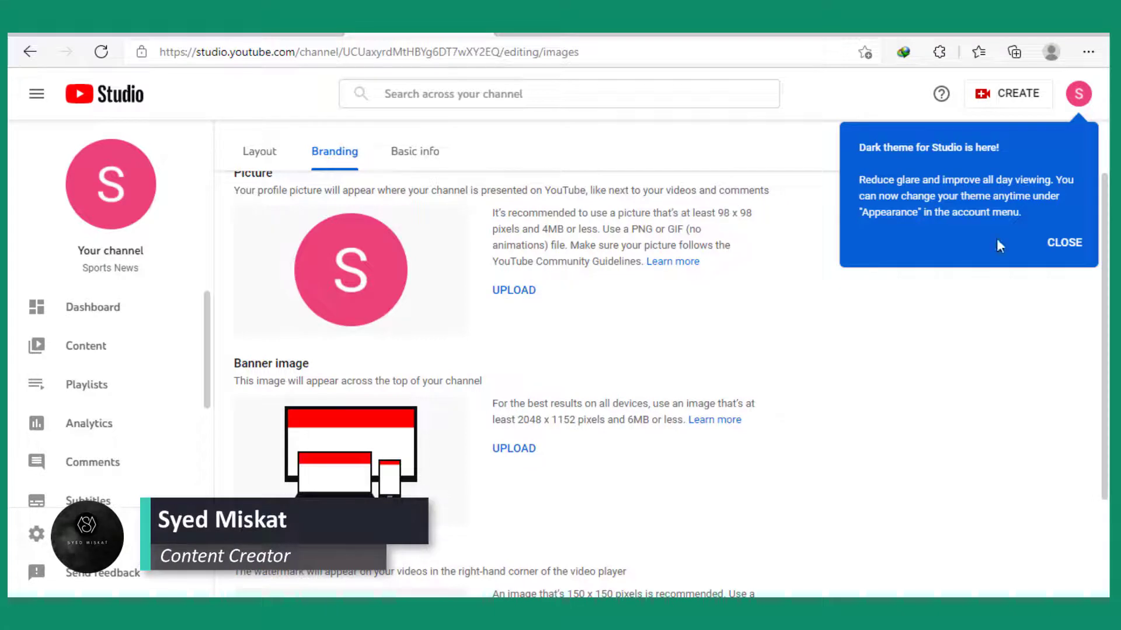
click(1063, 243)
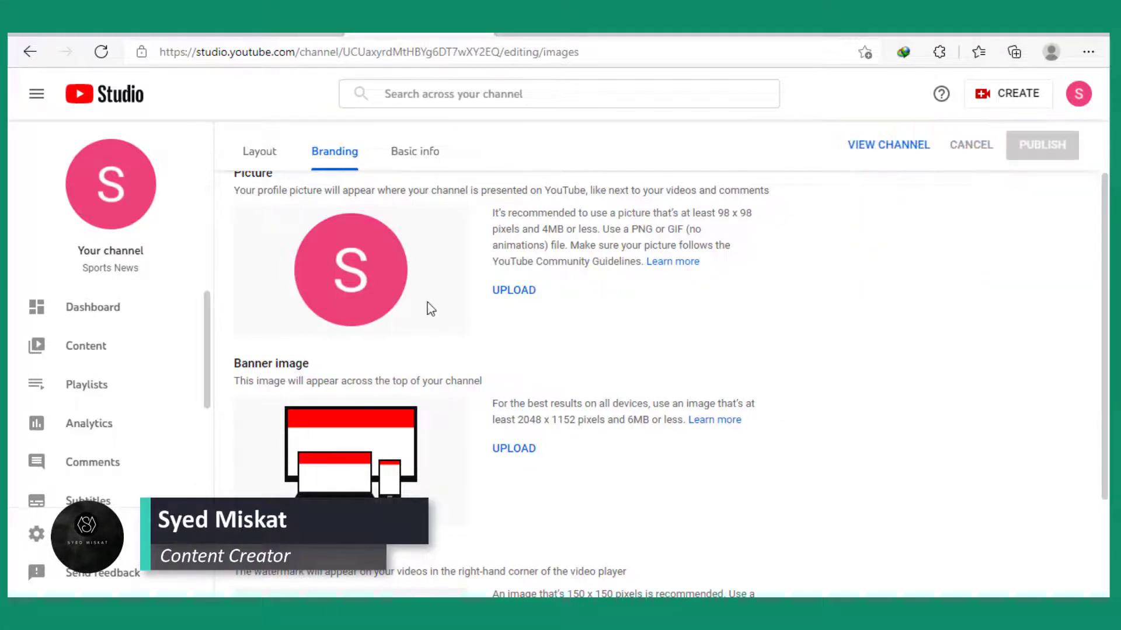
click(513, 290)
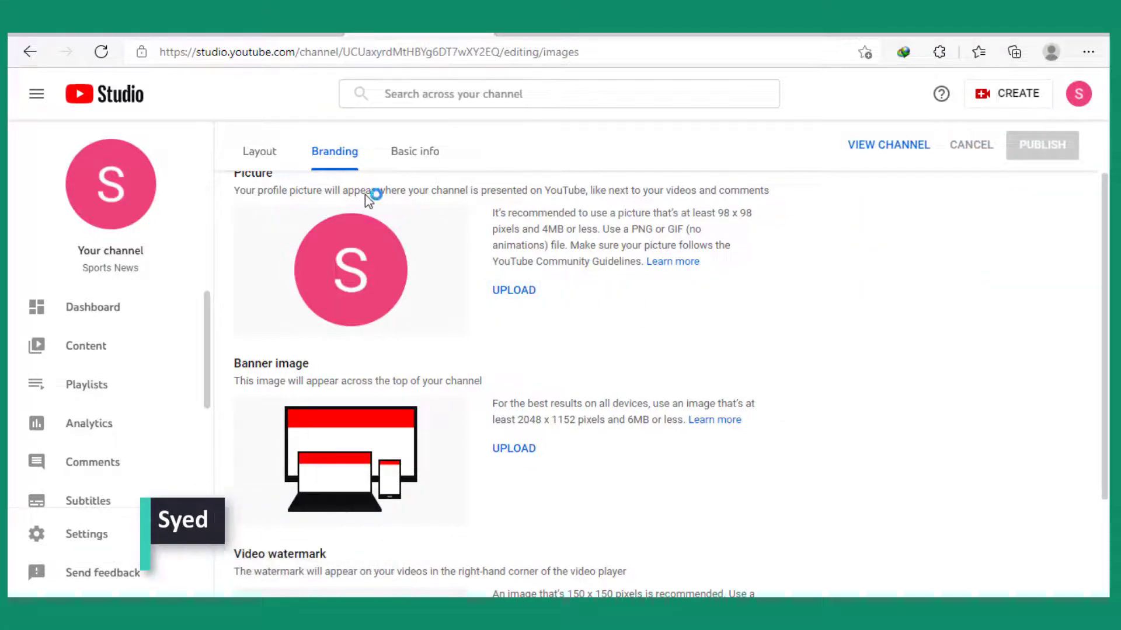
click(207, 157)
click(426, 375)
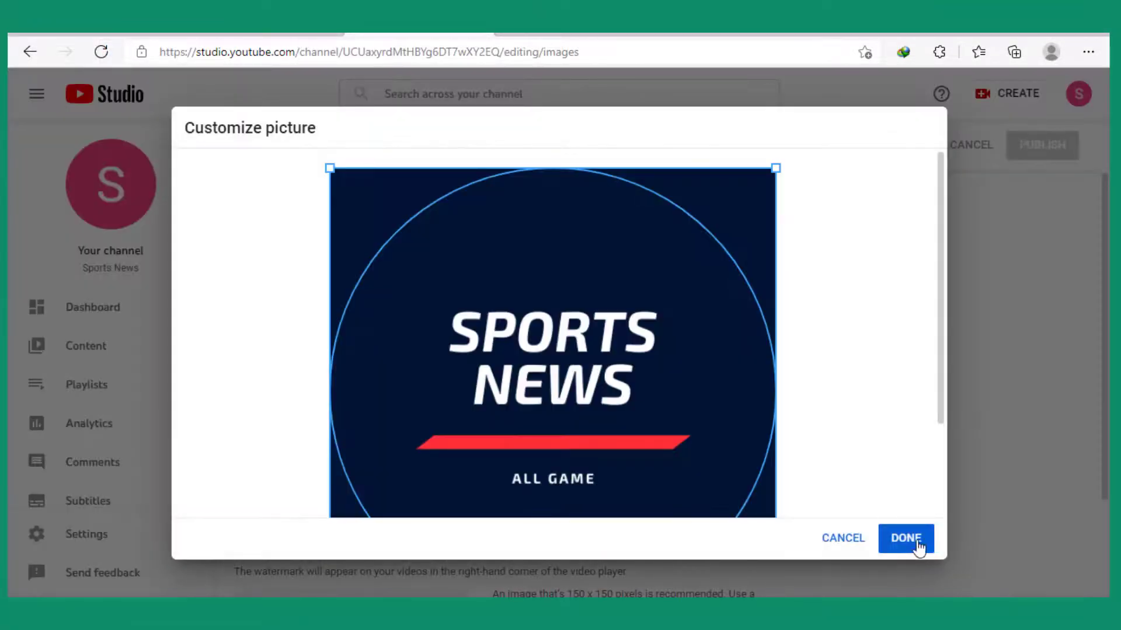
click(916, 544)
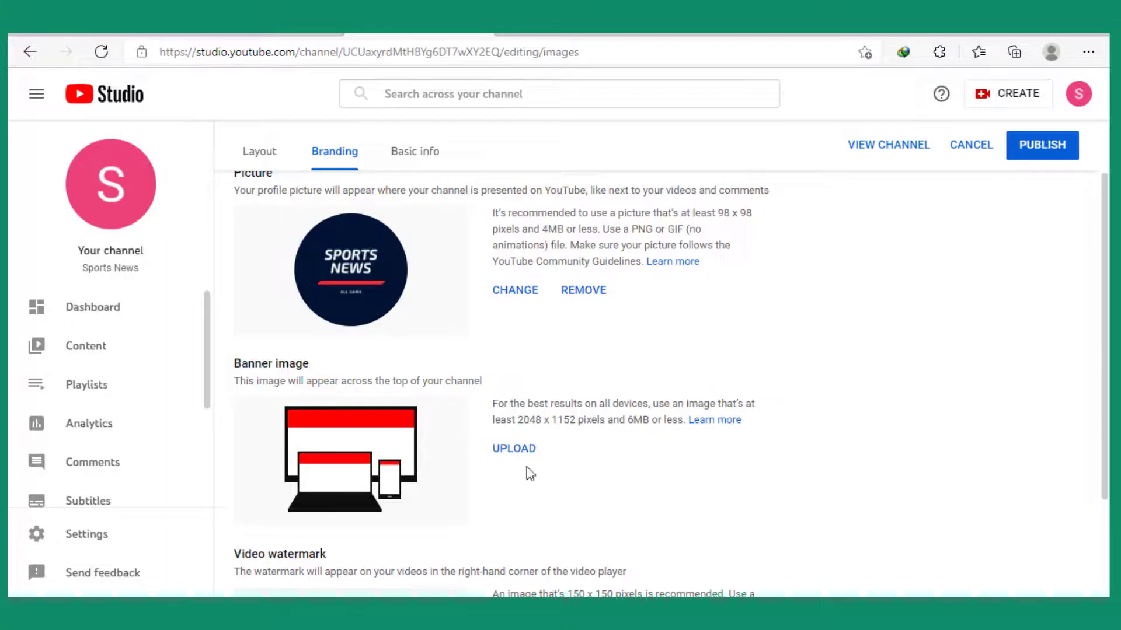
Upload the SPORTS NEWS (1) image from Downloads as the channel's banner, keeping the full image in the crop.
click(513, 448)
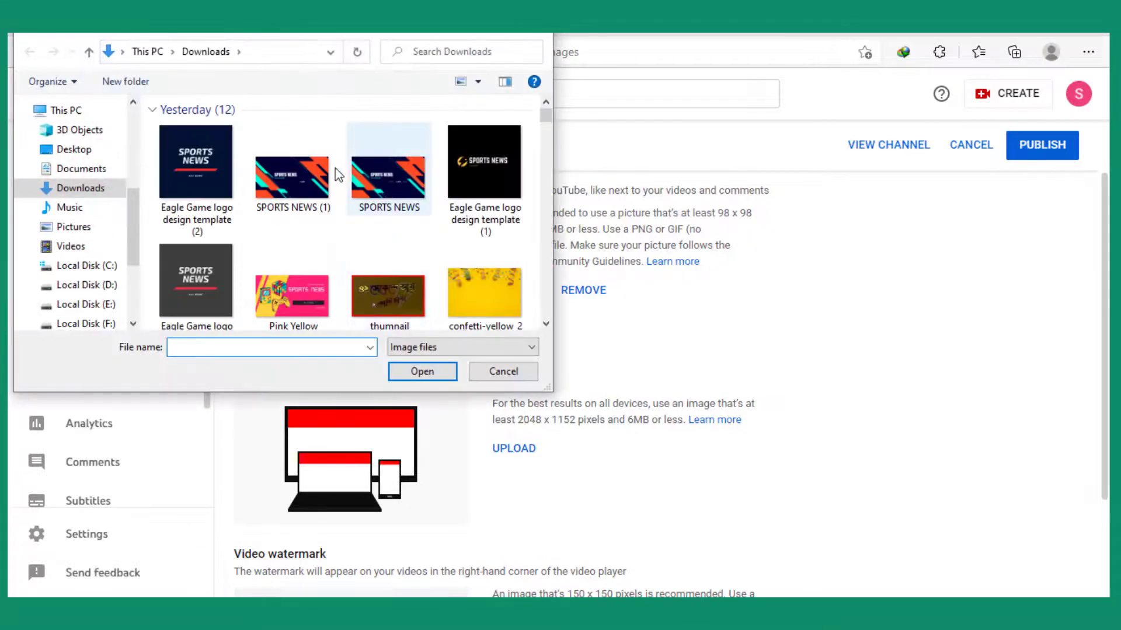
click(300, 174)
click(418, 374)
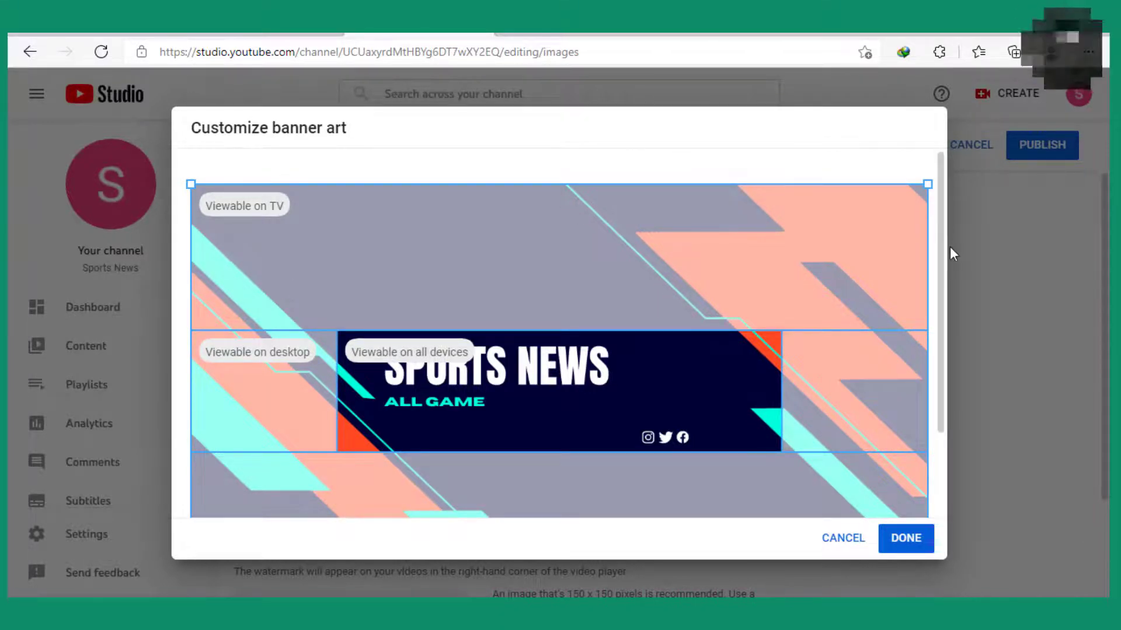
mouse_move(941, 260)
mouse_down()
mouse_move(942, 307)
mouse_move(944, 243)
mouse_up()
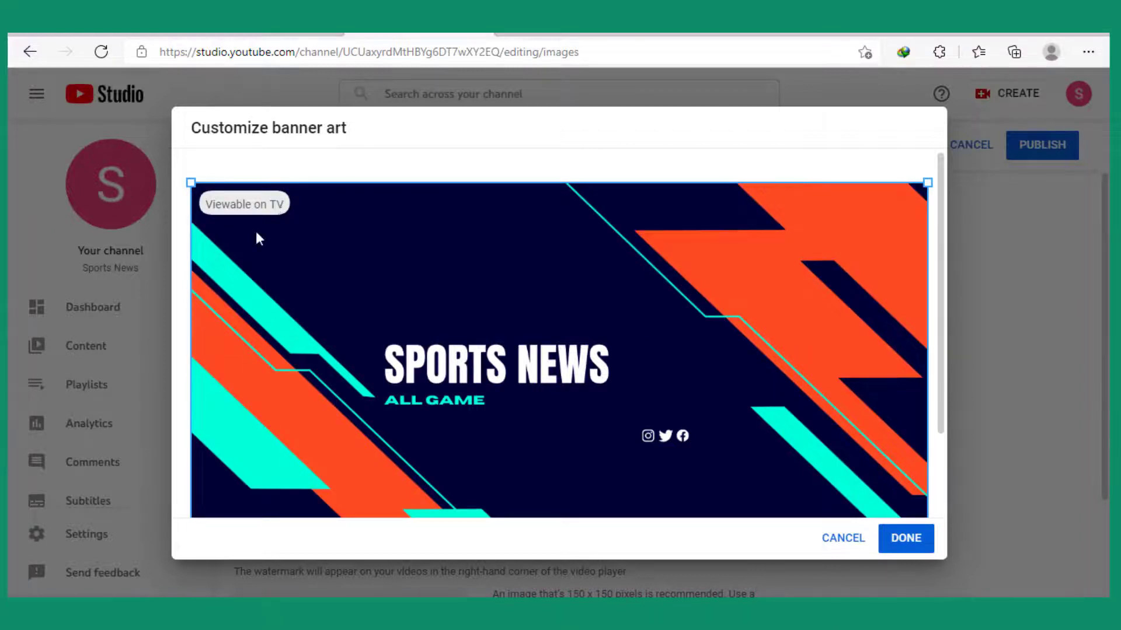
click(916, 545)
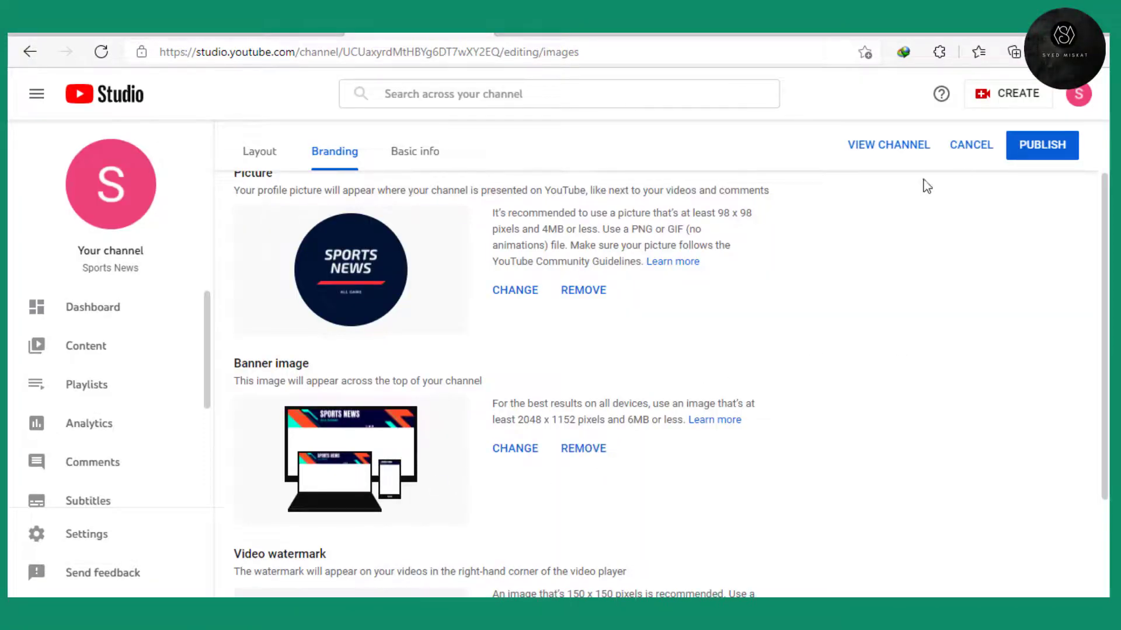
Publish the channel's branding changes and open the channel page to view them.
scroll(759, 373, down, 2)
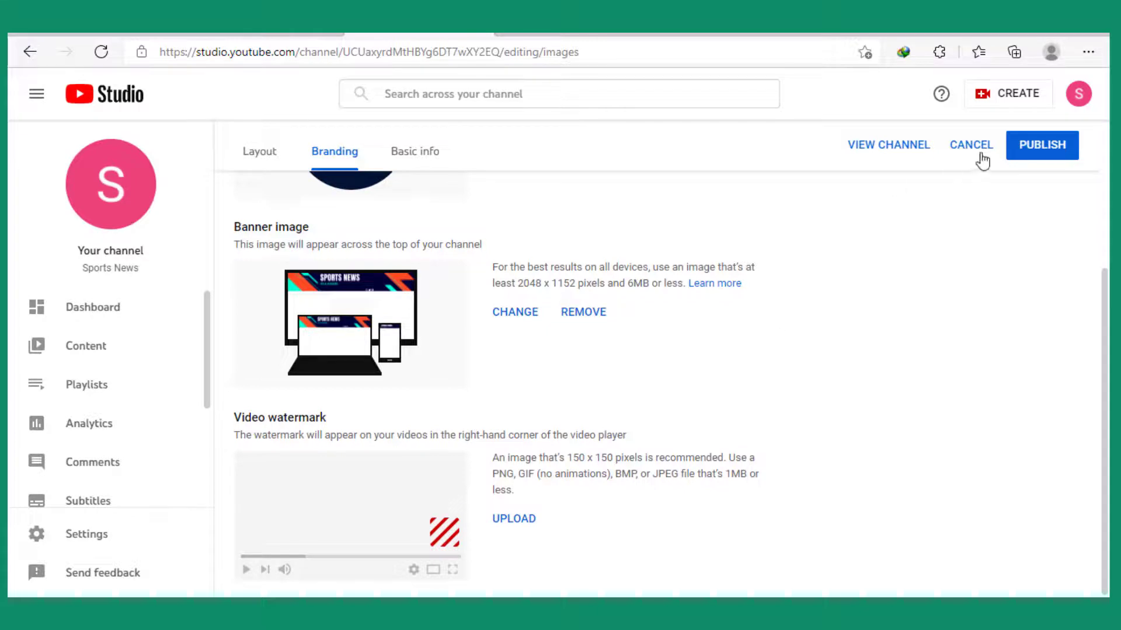
click(1045, 146)
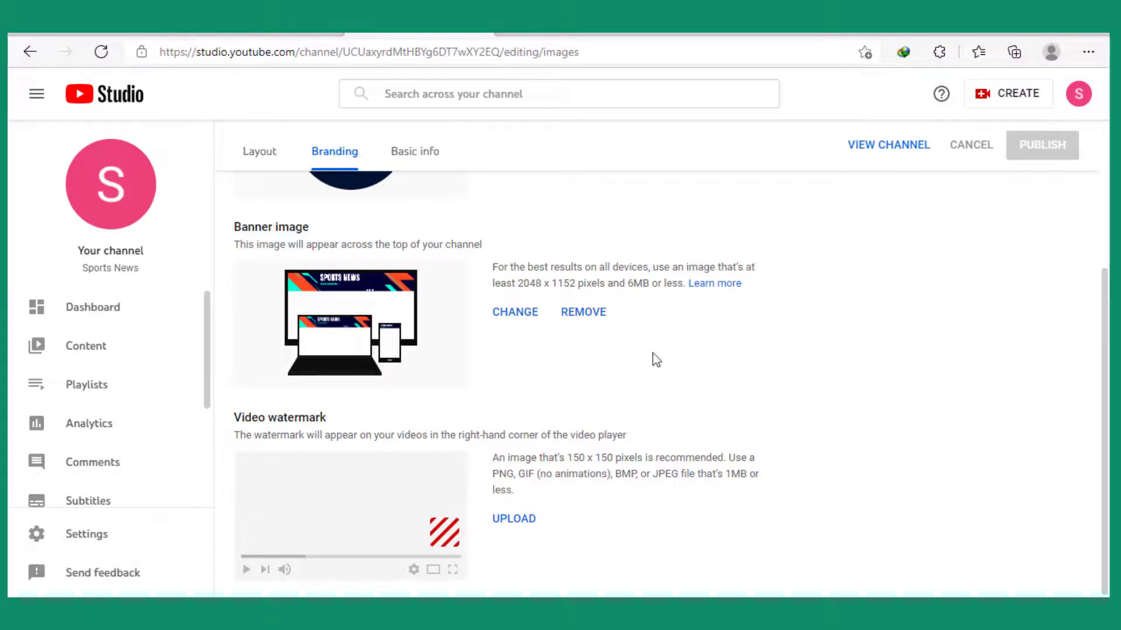
click(884, 149)
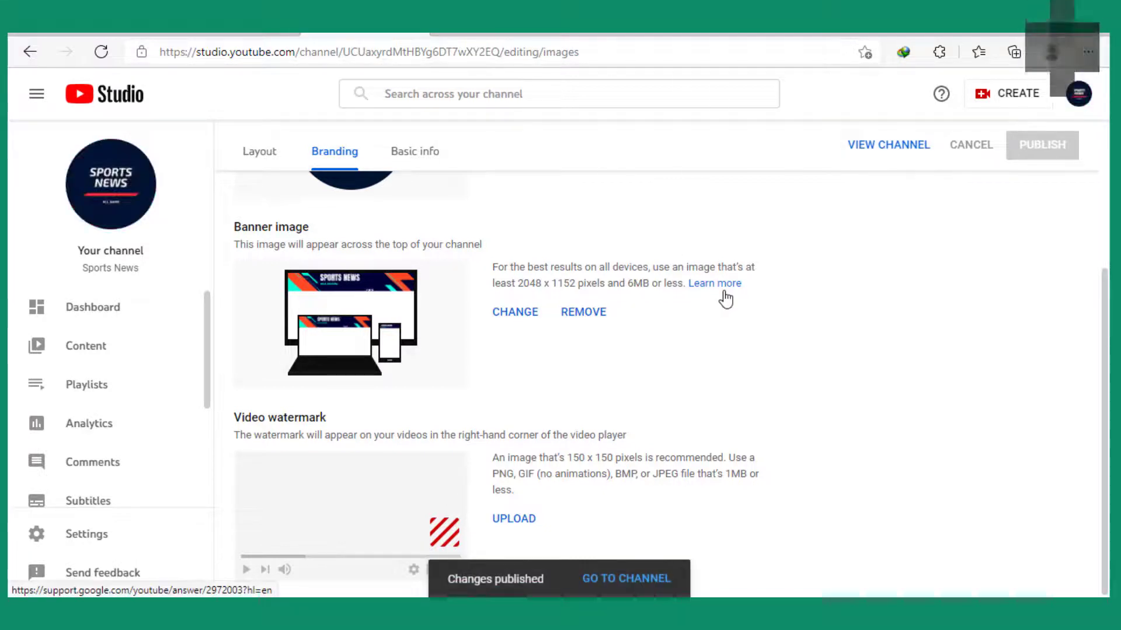
Open the Sports News channel page and reload it to check the published banner and profile picture.
click(626, 579)
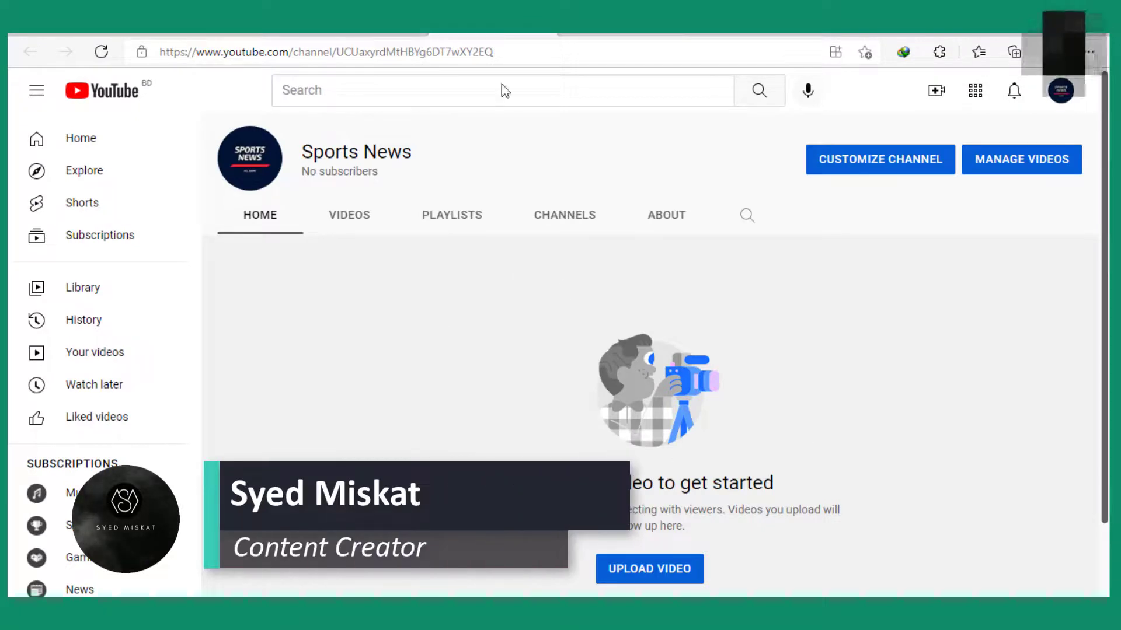
click(365, 34)
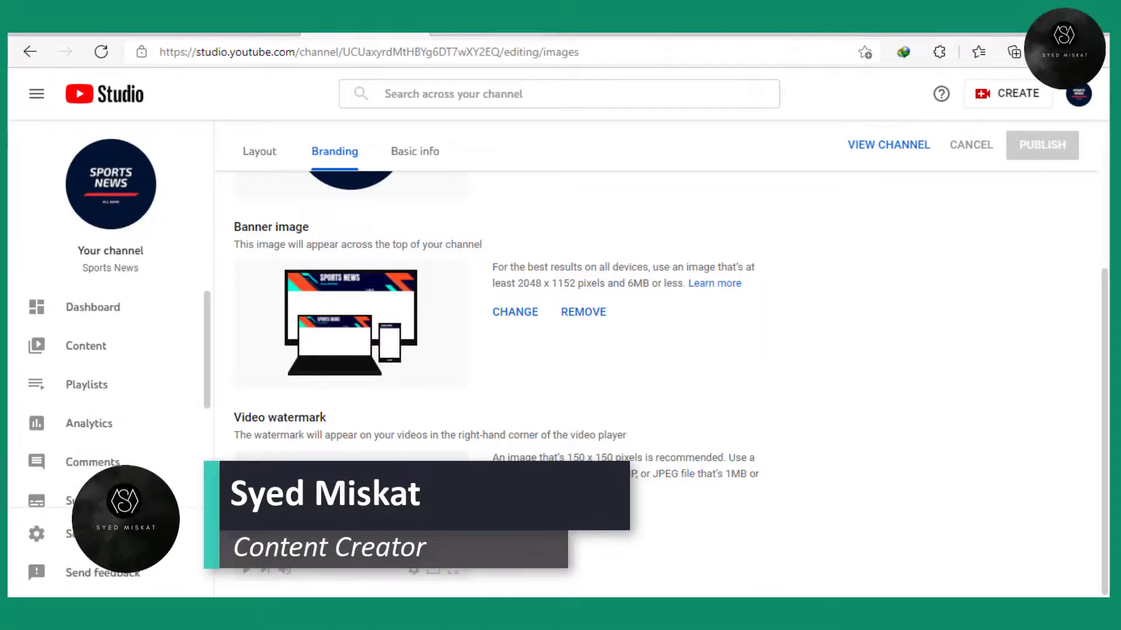
click(493, 33)
click(101, 52)
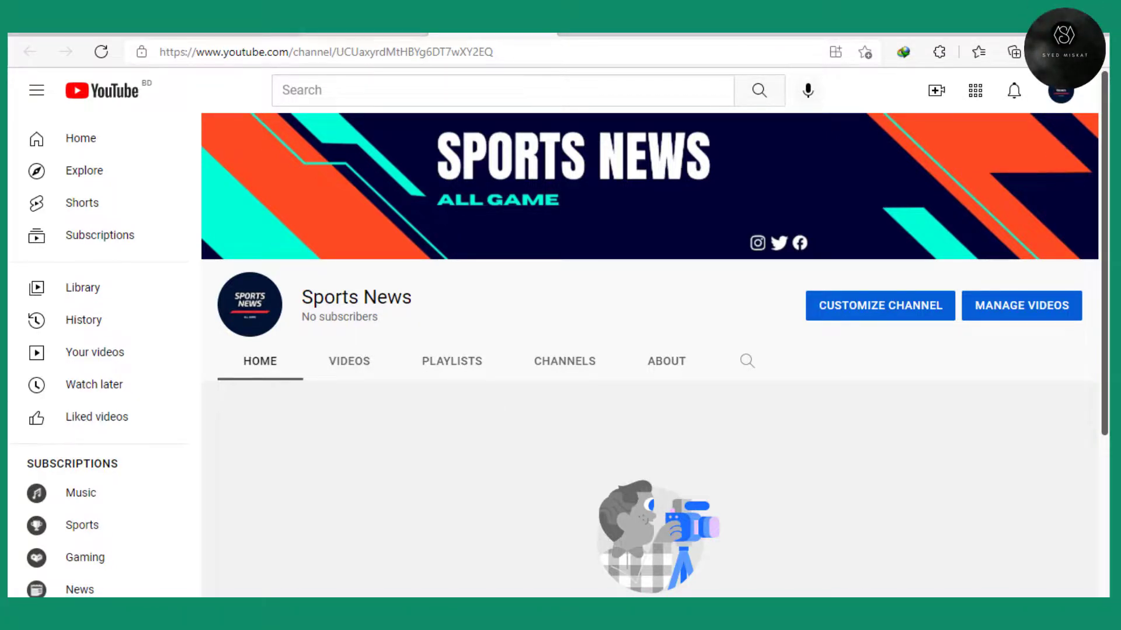
Open a video from YouTube in a separate tab and pause it to examine the watermark in the player's corner.
click(362, 33)
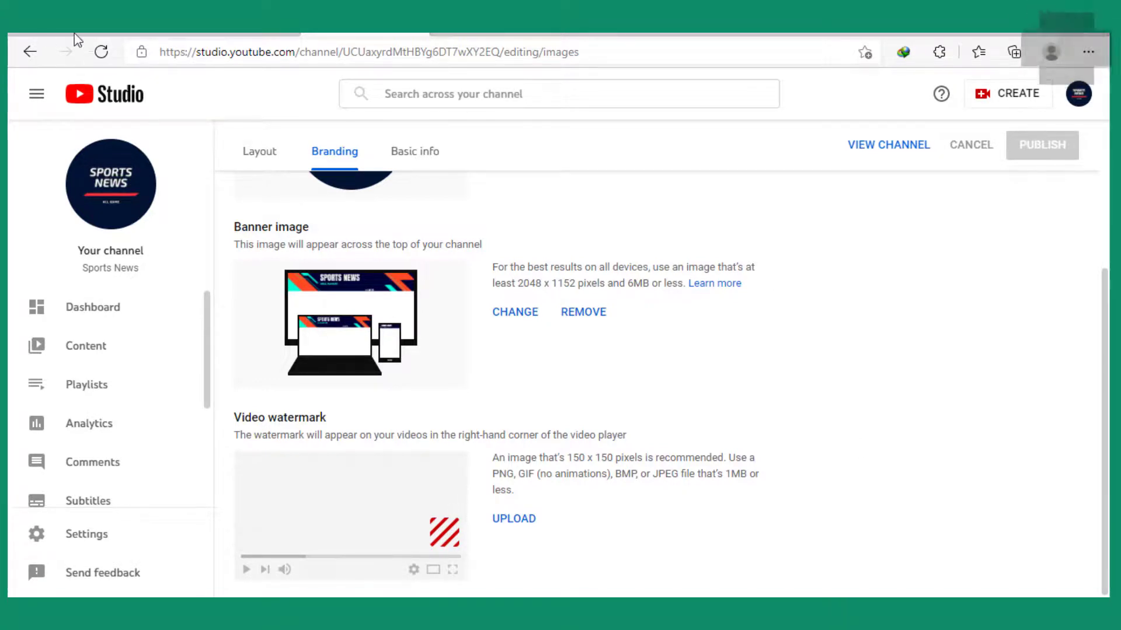
click(493, 34)
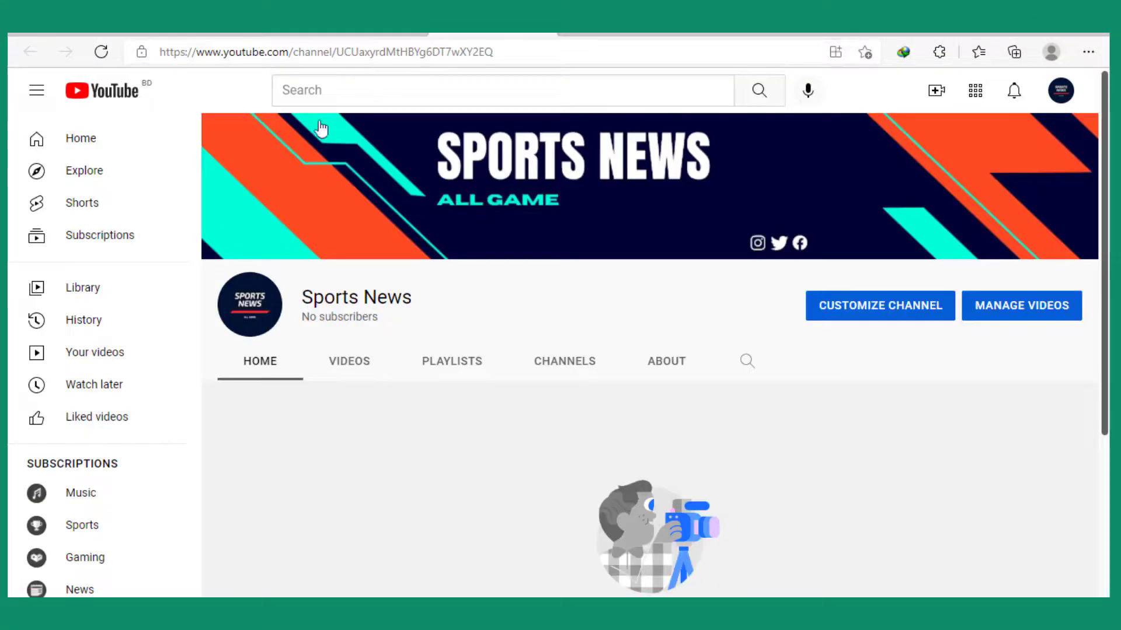
middle_click(123, 95)
click(116, 92)
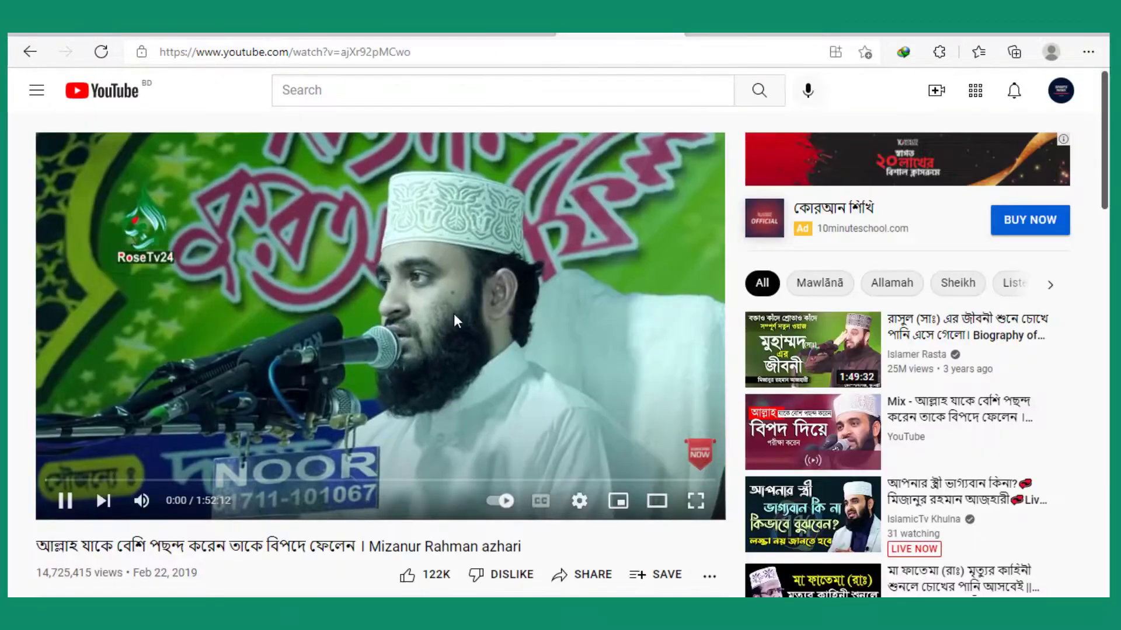
click(454, 313)
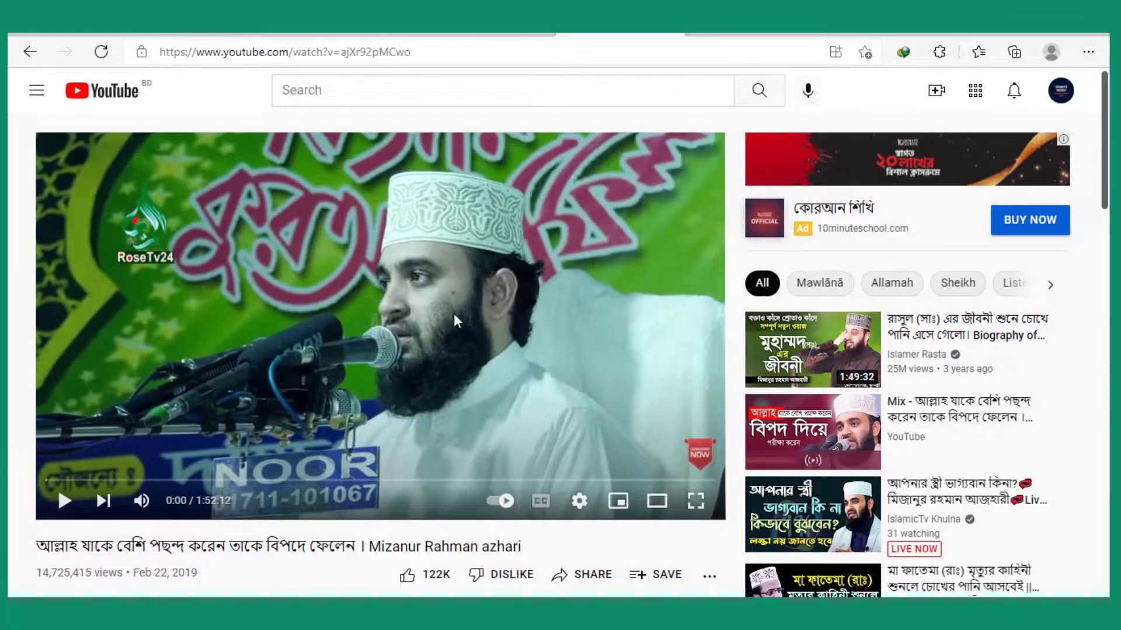
mouse_move(705, 456)
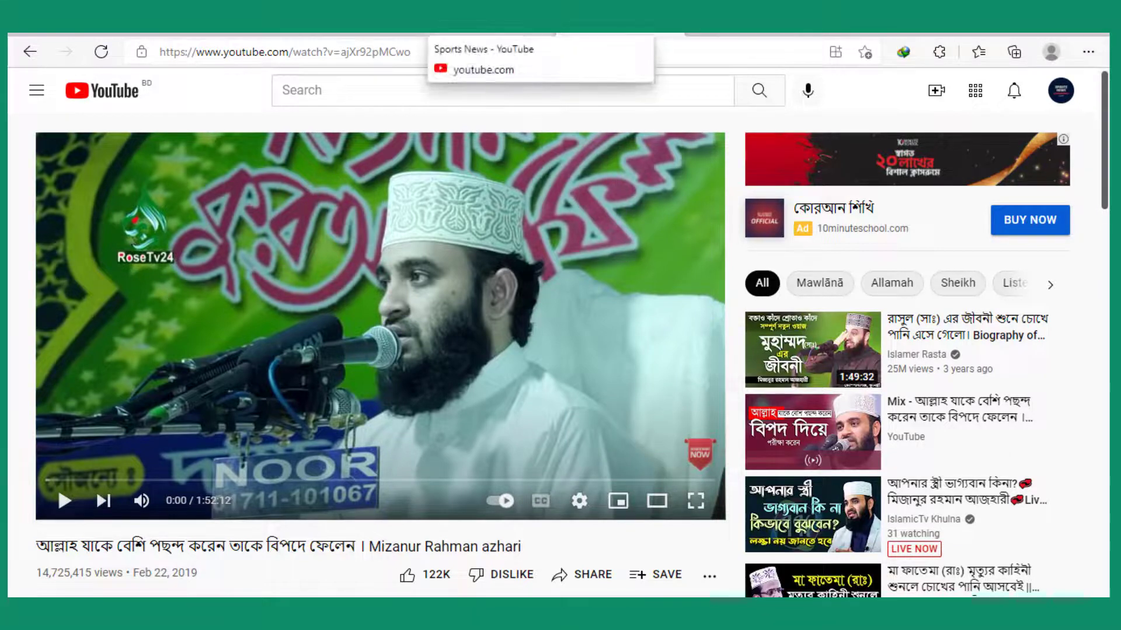
Back in YouTube Studio, upload the navy Sports News logo as the video watermark and set its display time to Entire video.
click(362, 34)
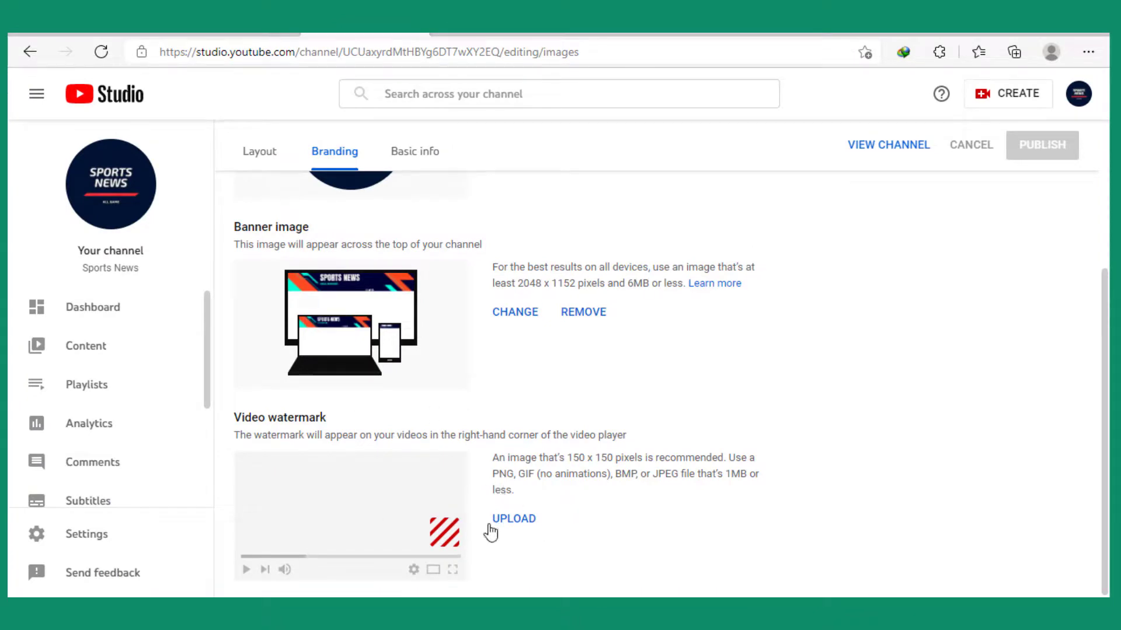
click(528, 520)
click(198, 180)
click(418, 376)
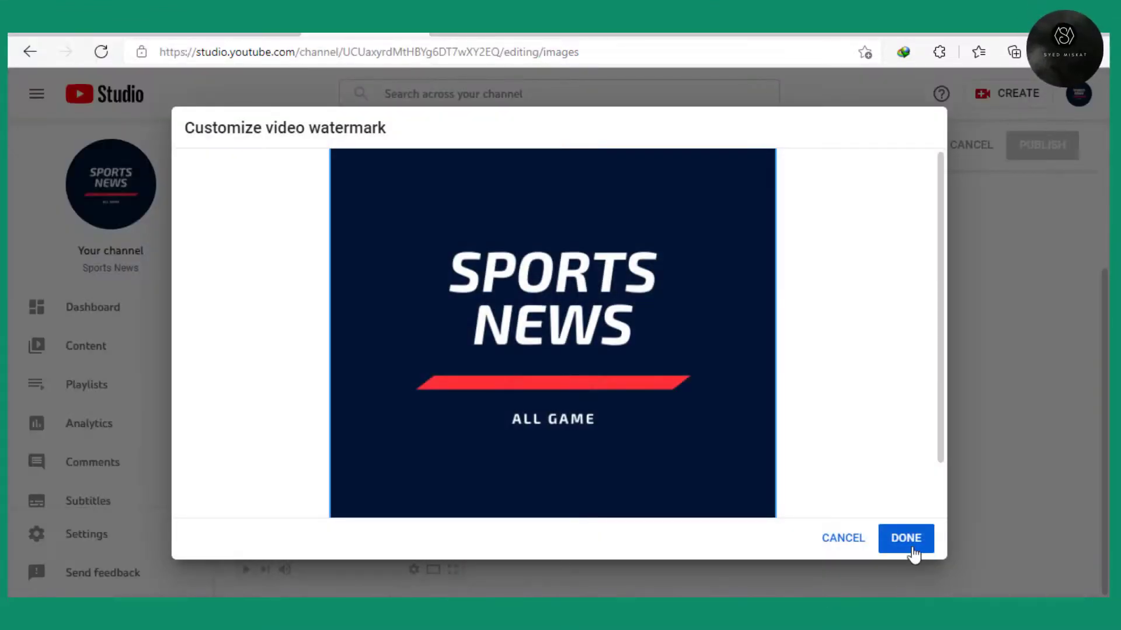
click(906, 538)
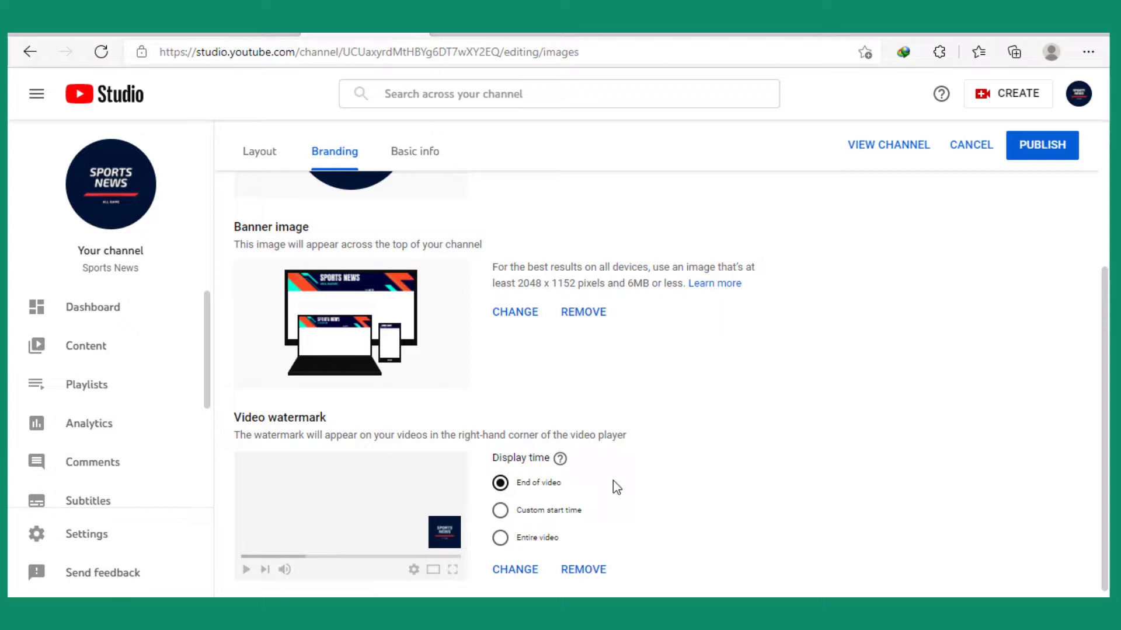
click(520, 538)
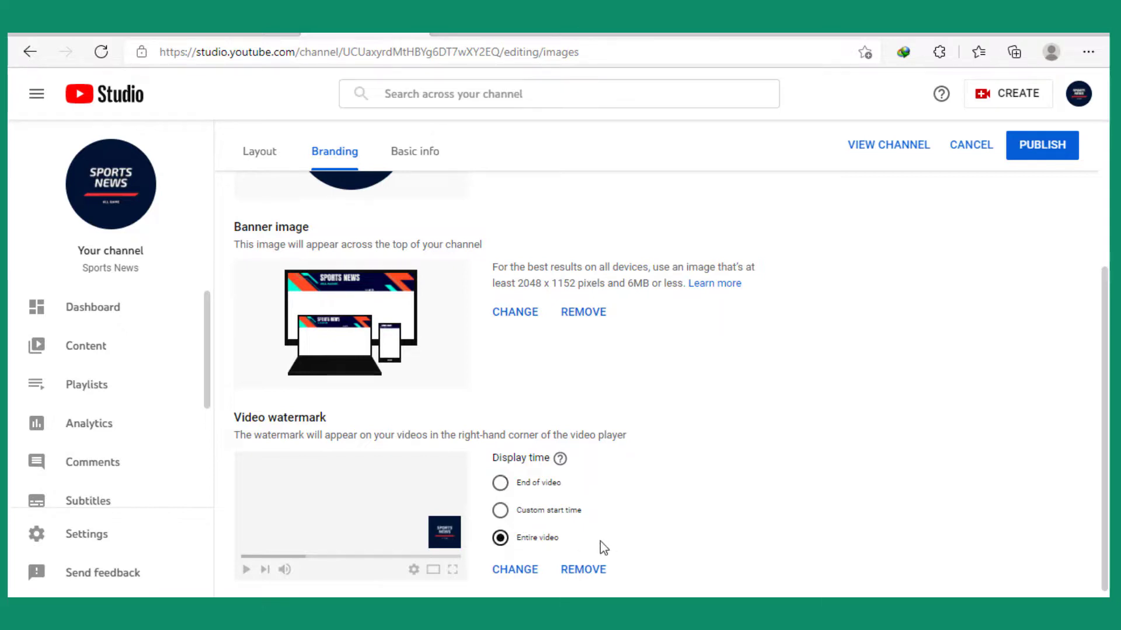
Publish the video watermark changes and reload the Sports News channel page.
click(1040, 150)
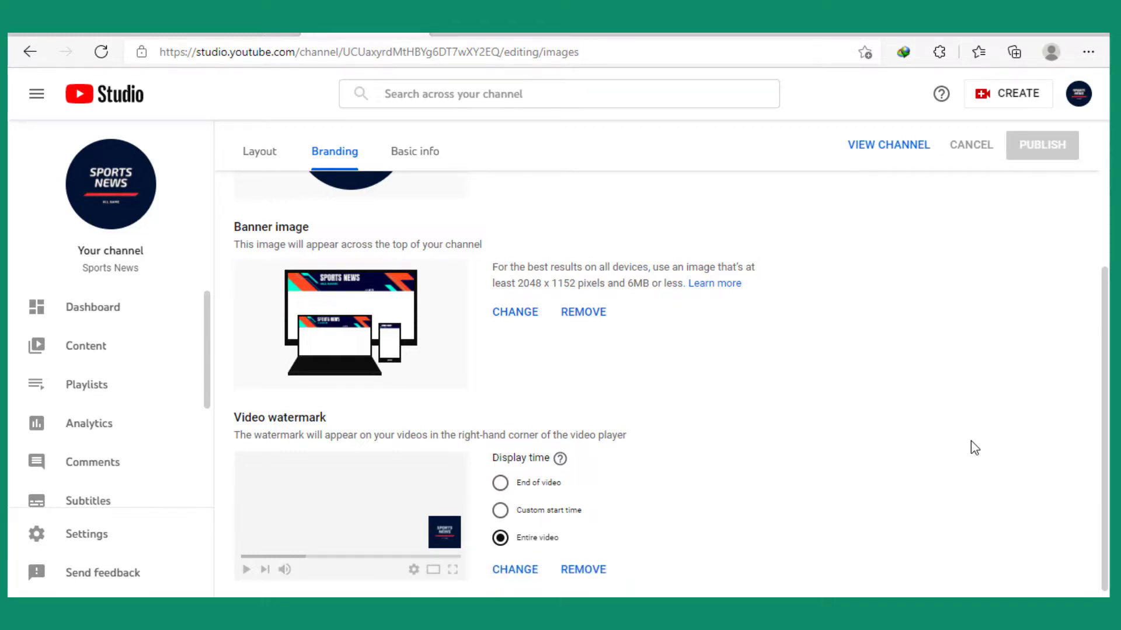
click(495, 26)
click(100, 52)
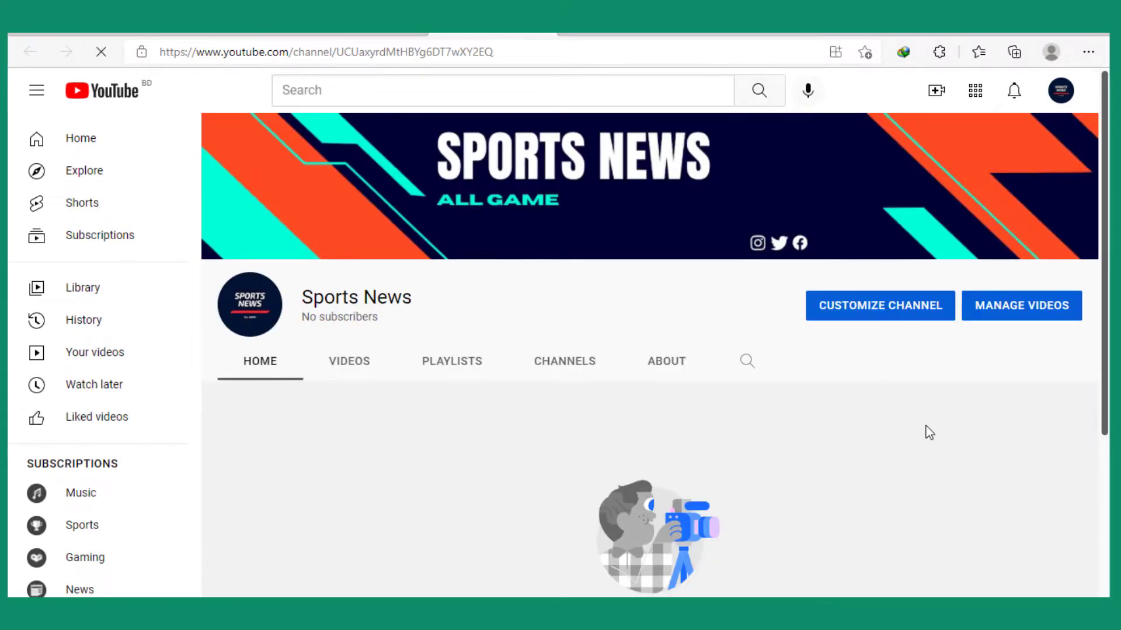